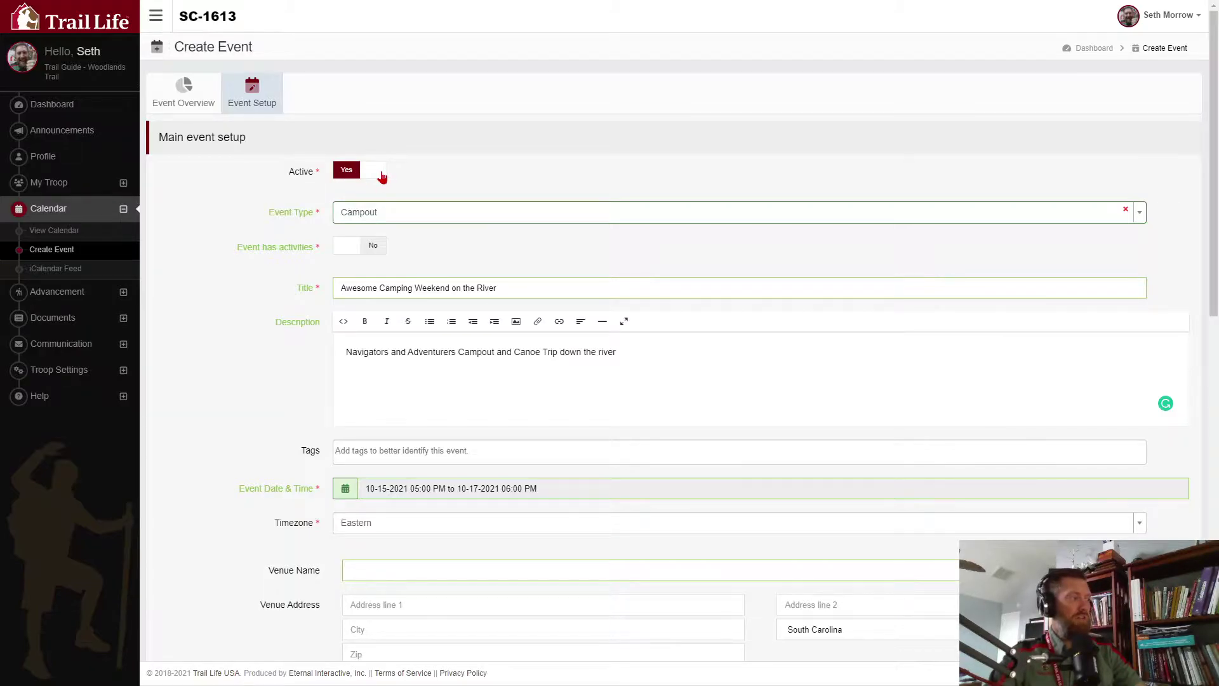
- Check the available event type options, keeping Campout selected
left_click(383, 214)
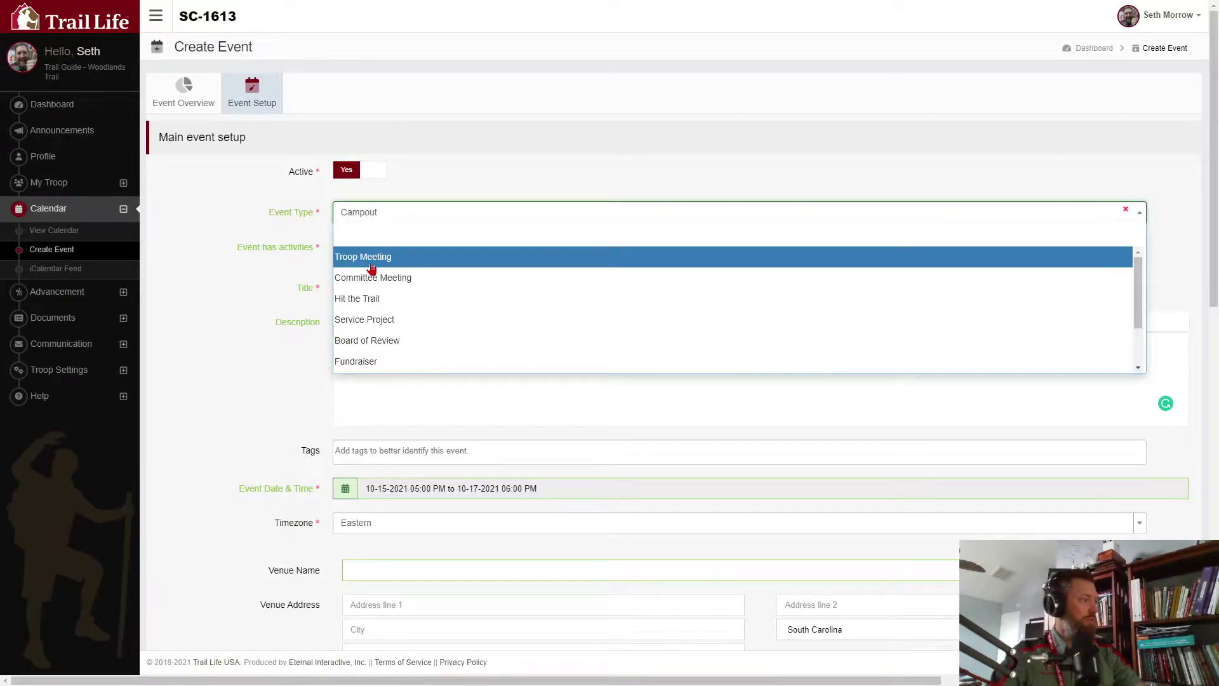
left_click(303, 238)
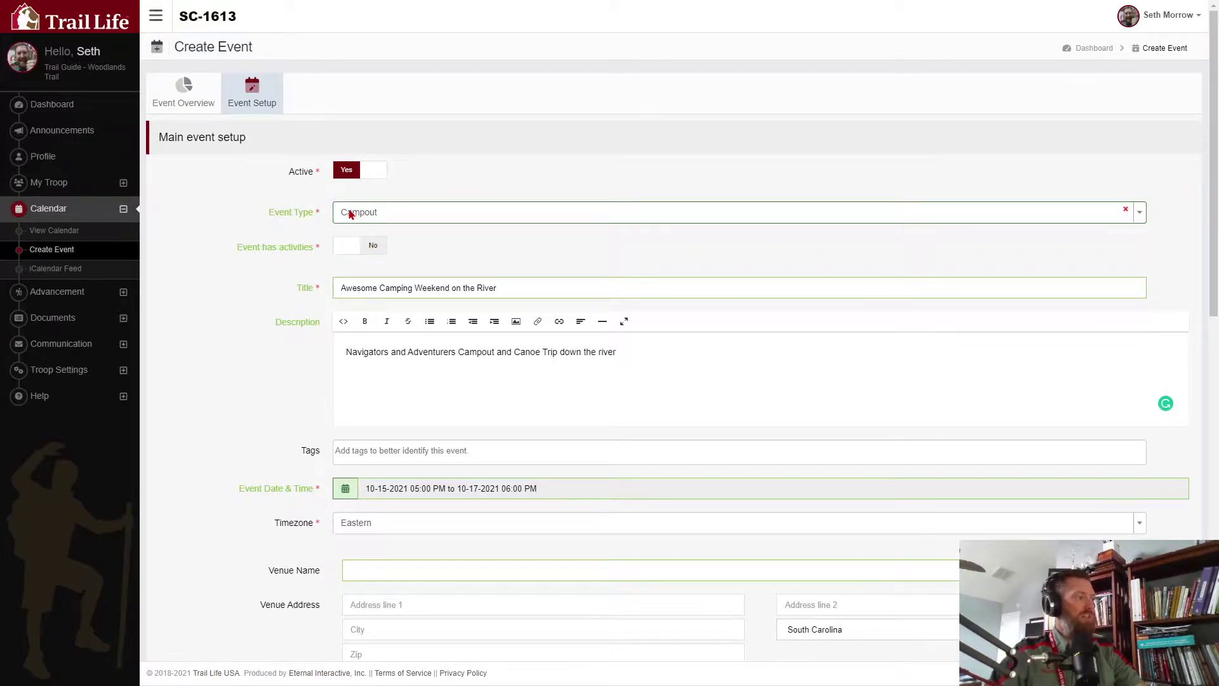
- Mark the event as having activities and add Swimming and Flat Water Boating to its activity list
left_click(361, 249)
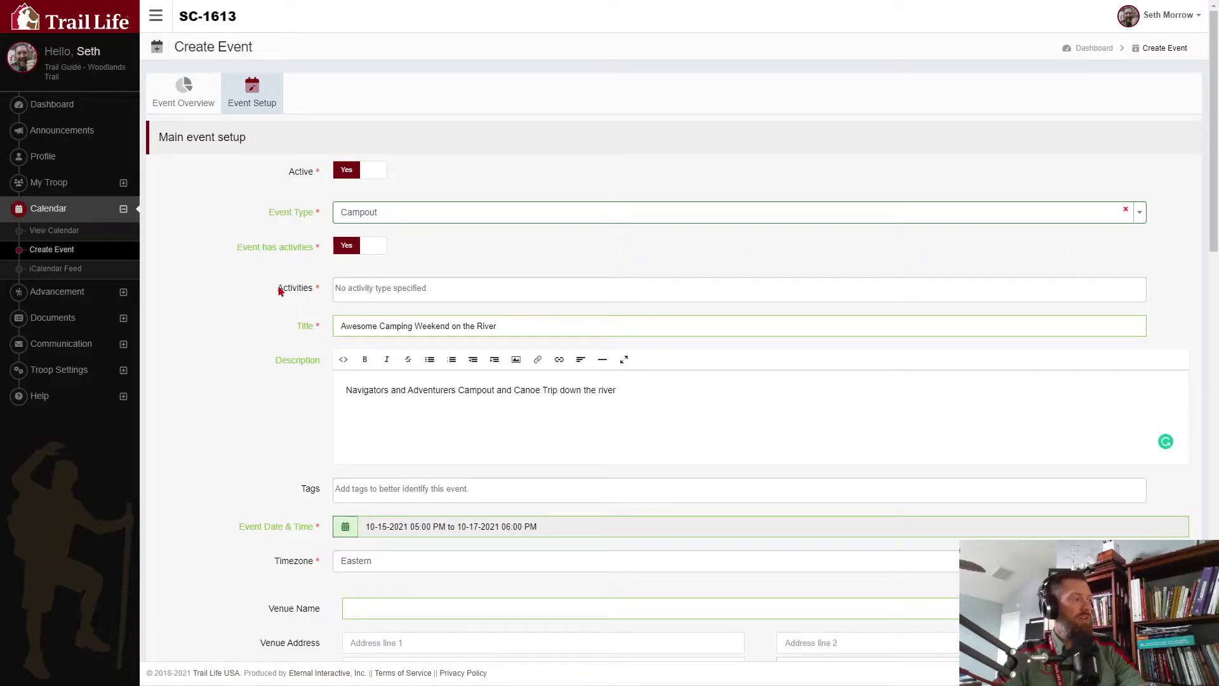
left_click(353, 285)
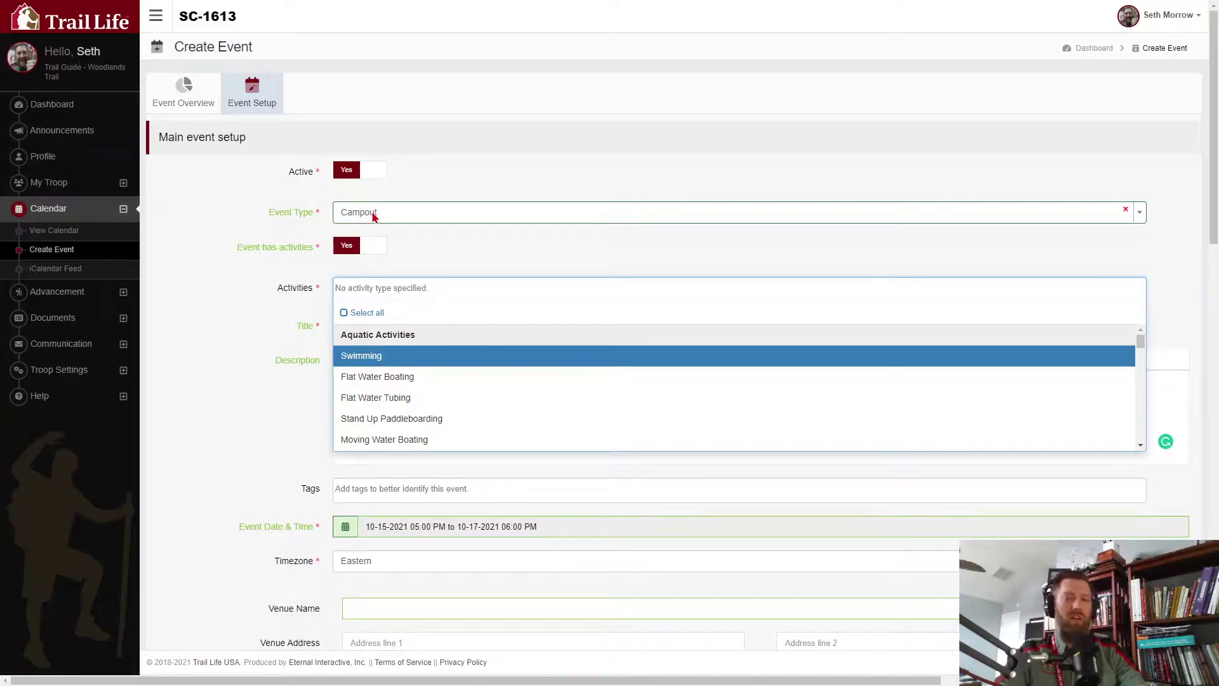
left_click(362, 360)
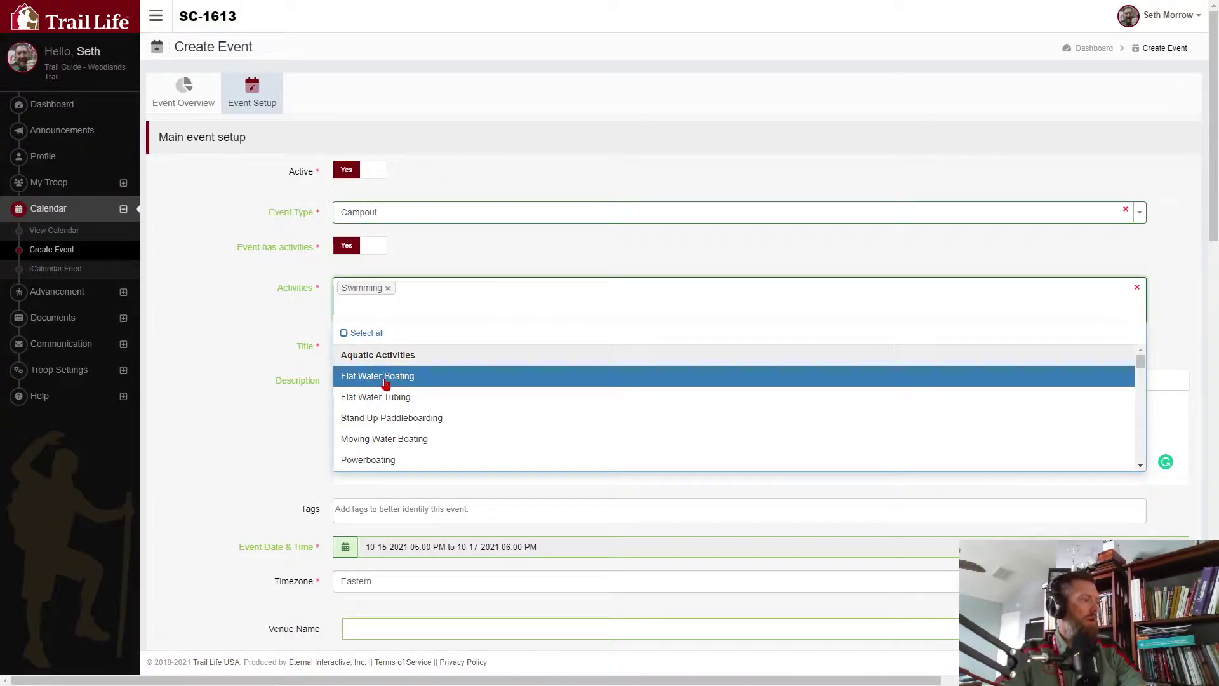
left_click(365, 383)
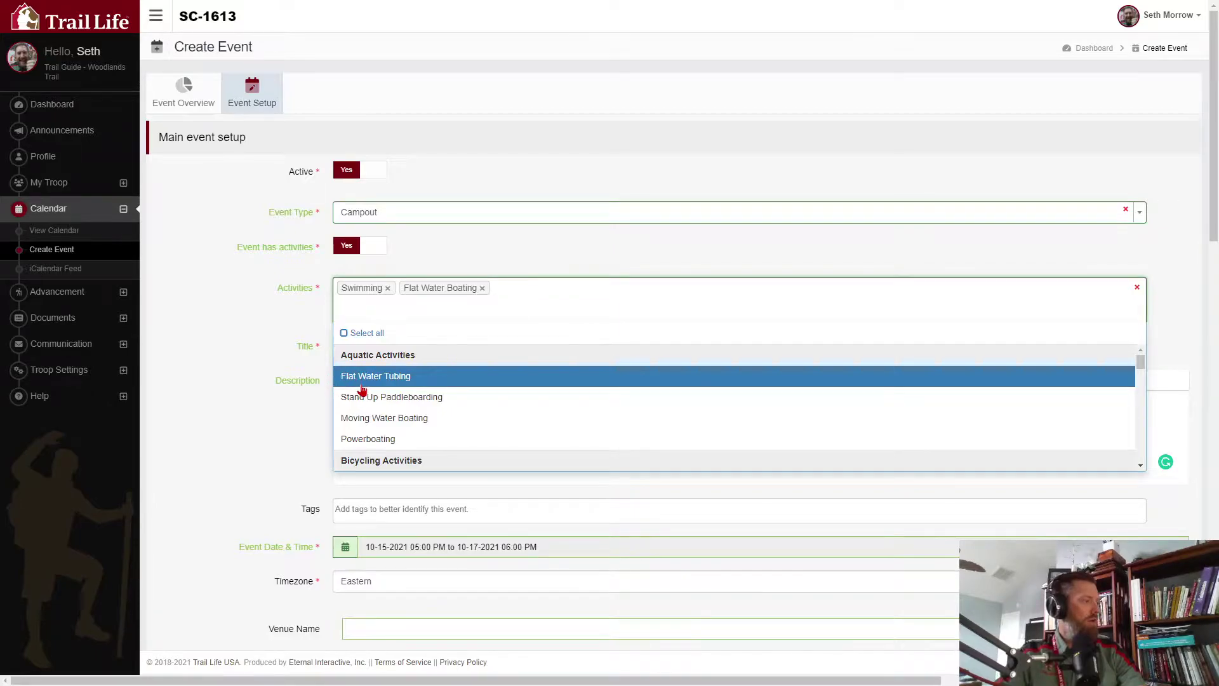
- Add Camping, Campfires/Camp Stoves, Woods Tools and Hiking to the event's activities
key("ctrl+minus")
key("ctrl+minus")
key("ctrl+plus")
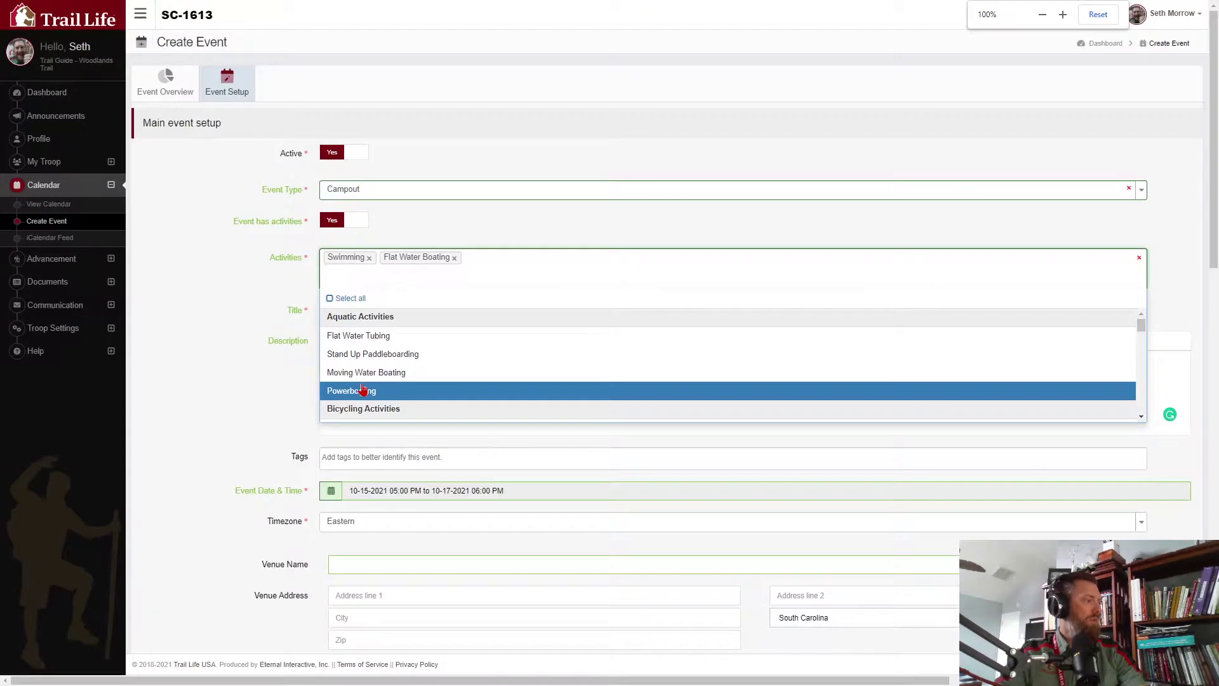
key("ctrl+plus")
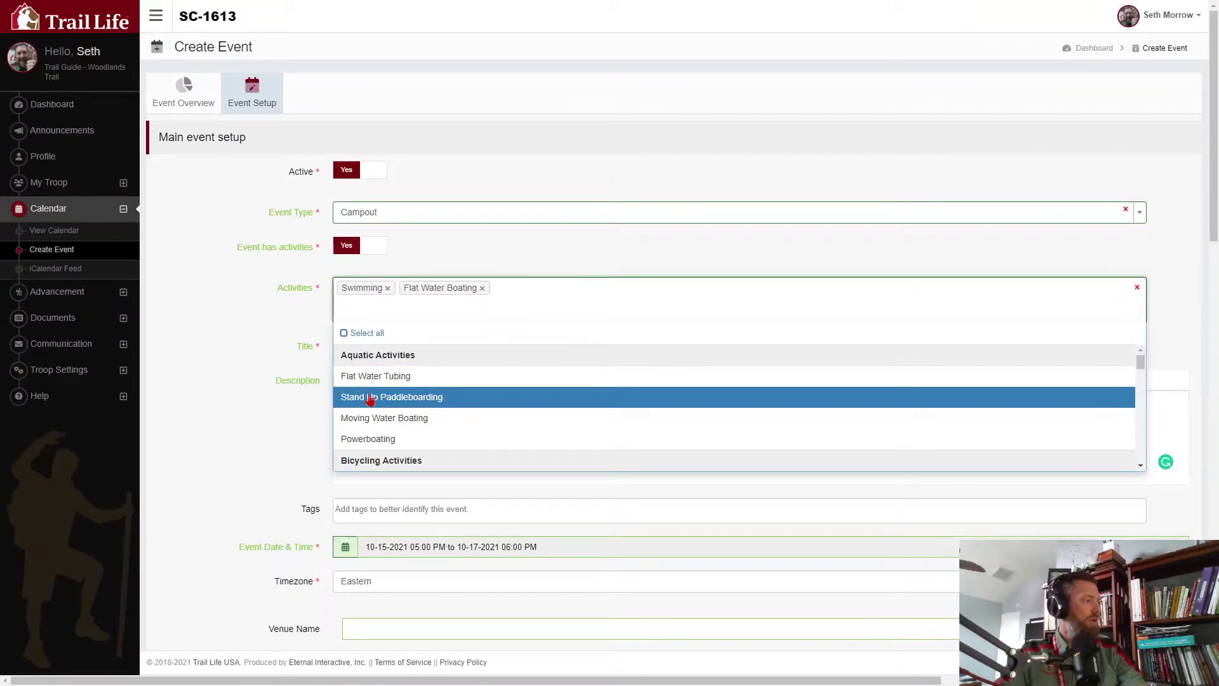
scroll(365, 390, "down", 2)
scroll(369, 399, "down", 2)
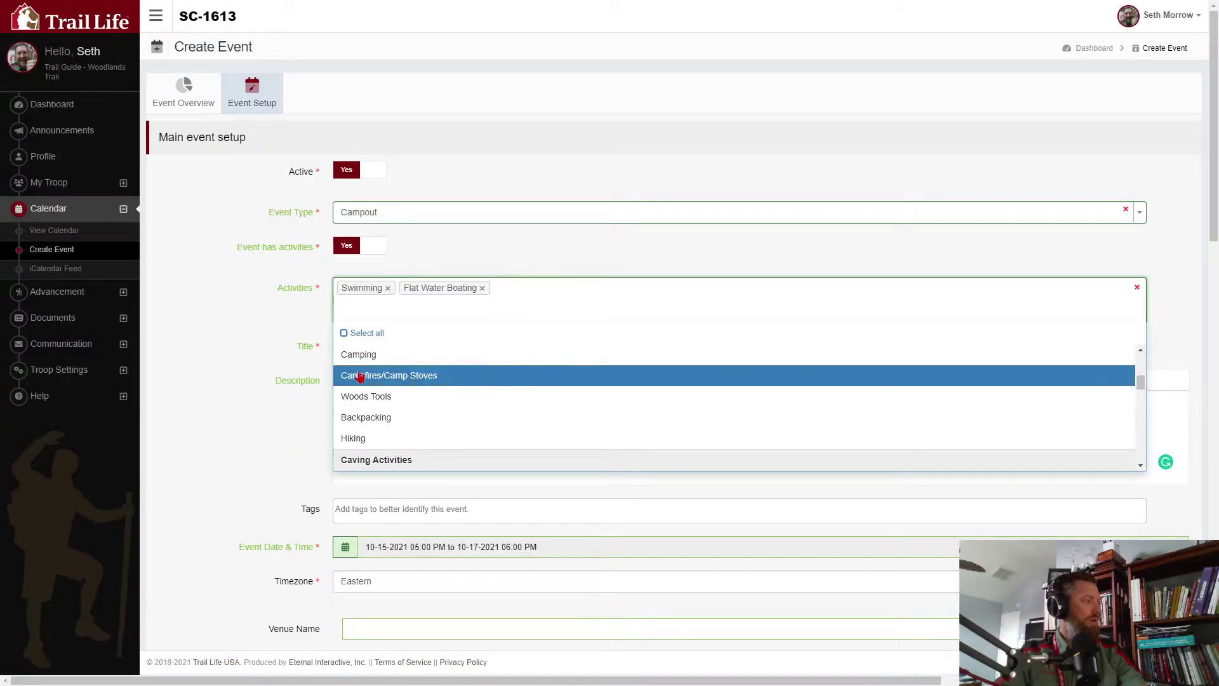
left_click(368, 358)
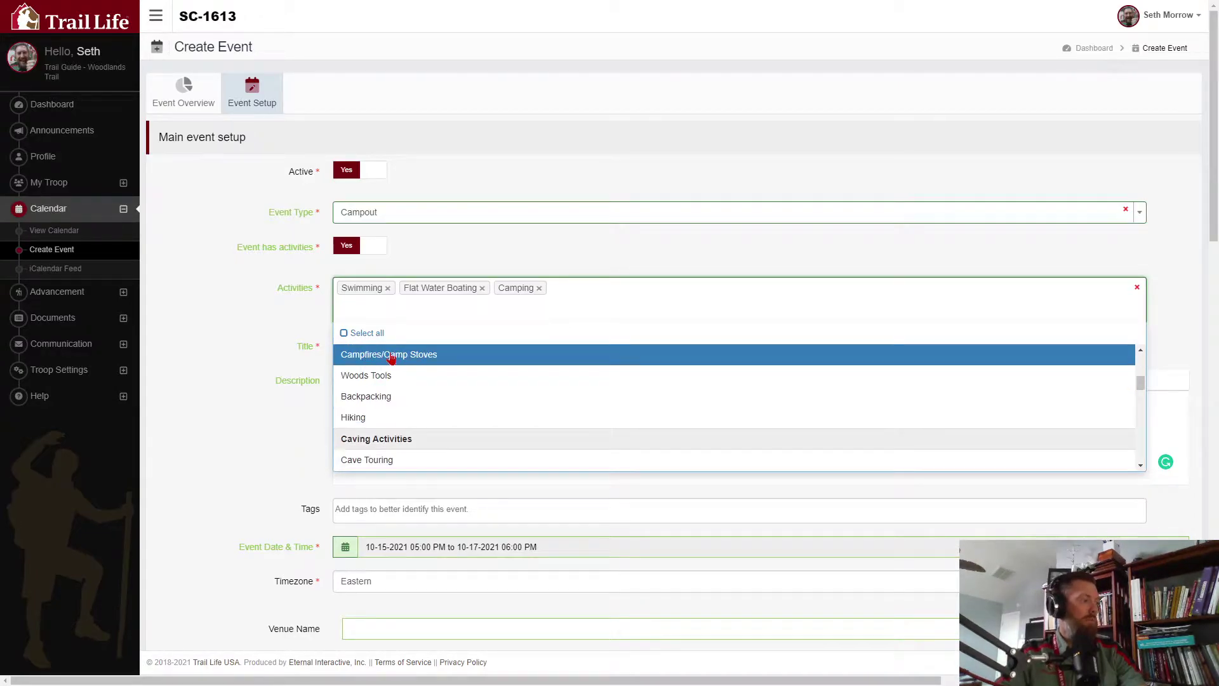
left_click(391, 359)
left_click(392, 359)
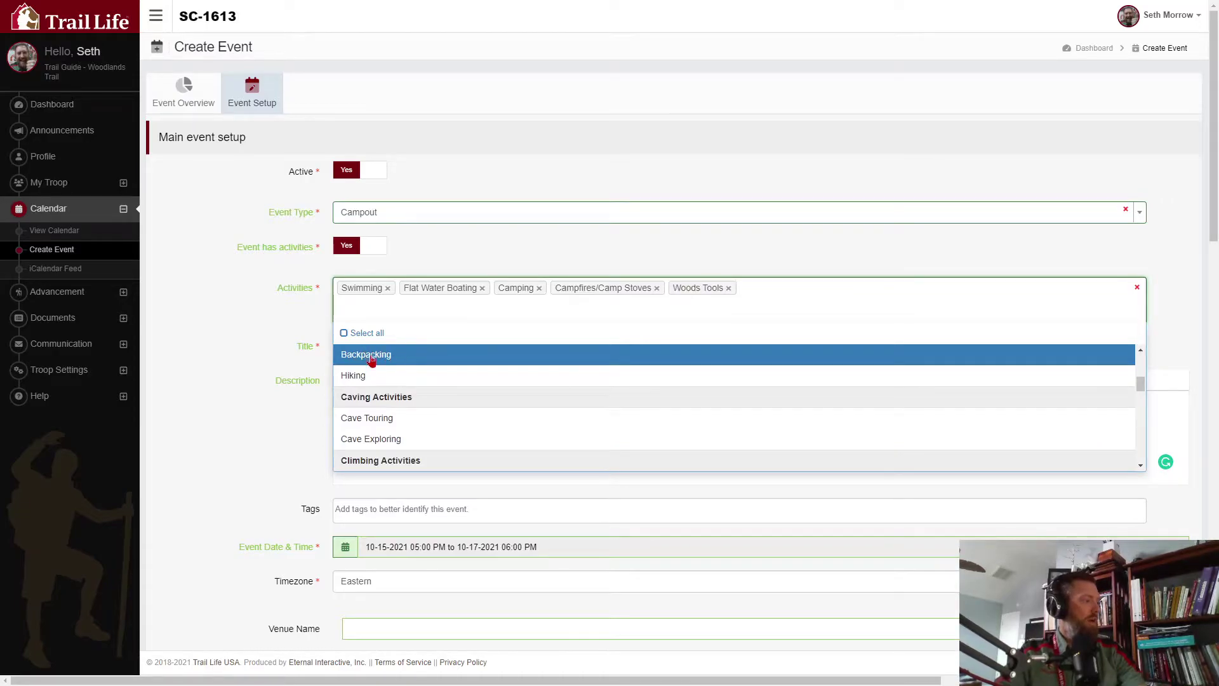
left_click(368, 376)
- Add the BB/Pellet shooting activity to the event and close the activity list
scroll(384, 378, "down", 2)
scroll(383, 378, "down", 4)
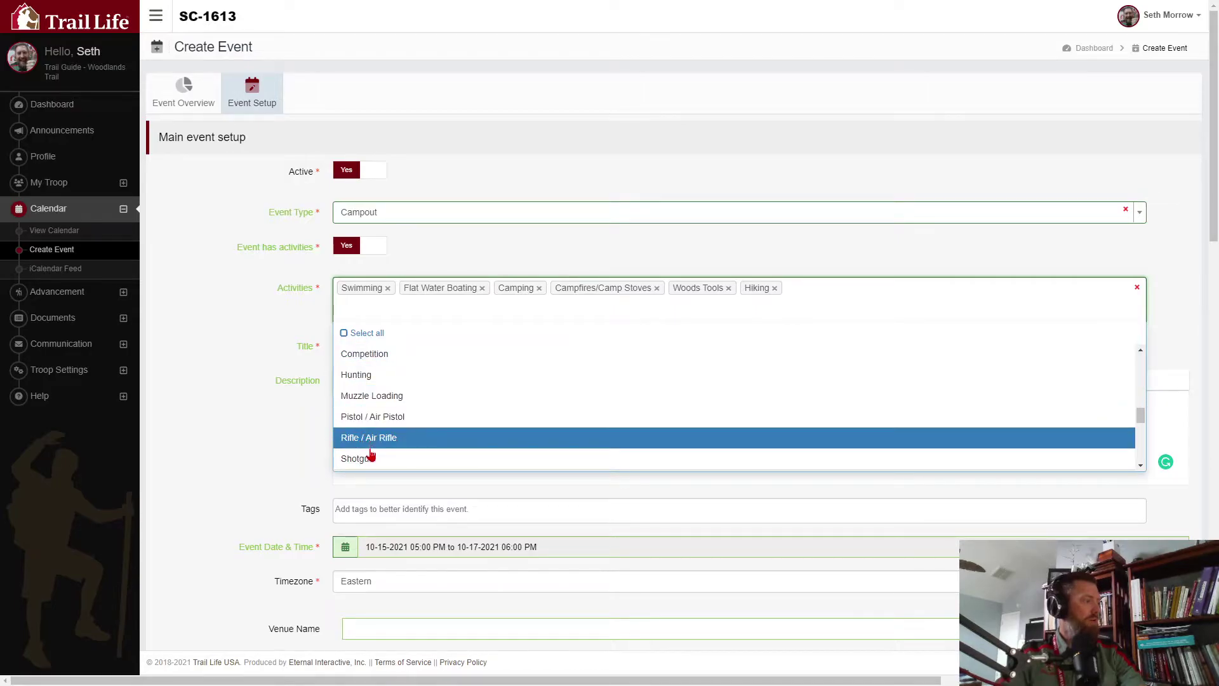
scroll(371, 366, "up", 3)
left_click(359, 419)
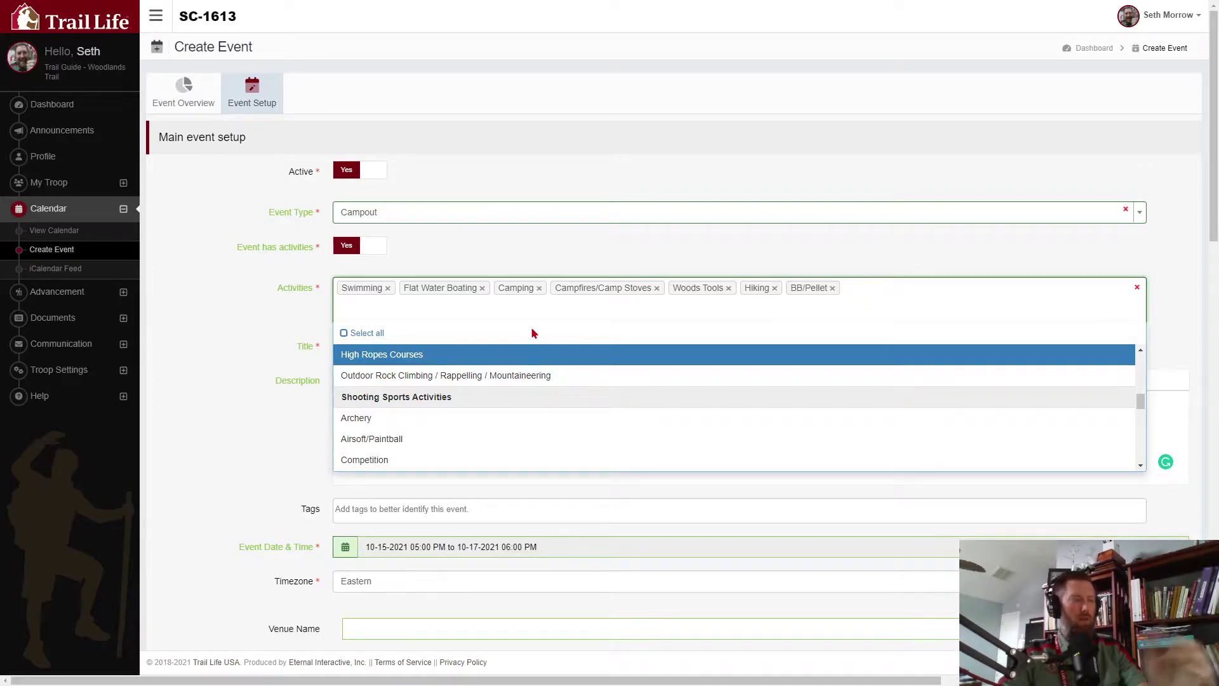
left_click(311, 312)
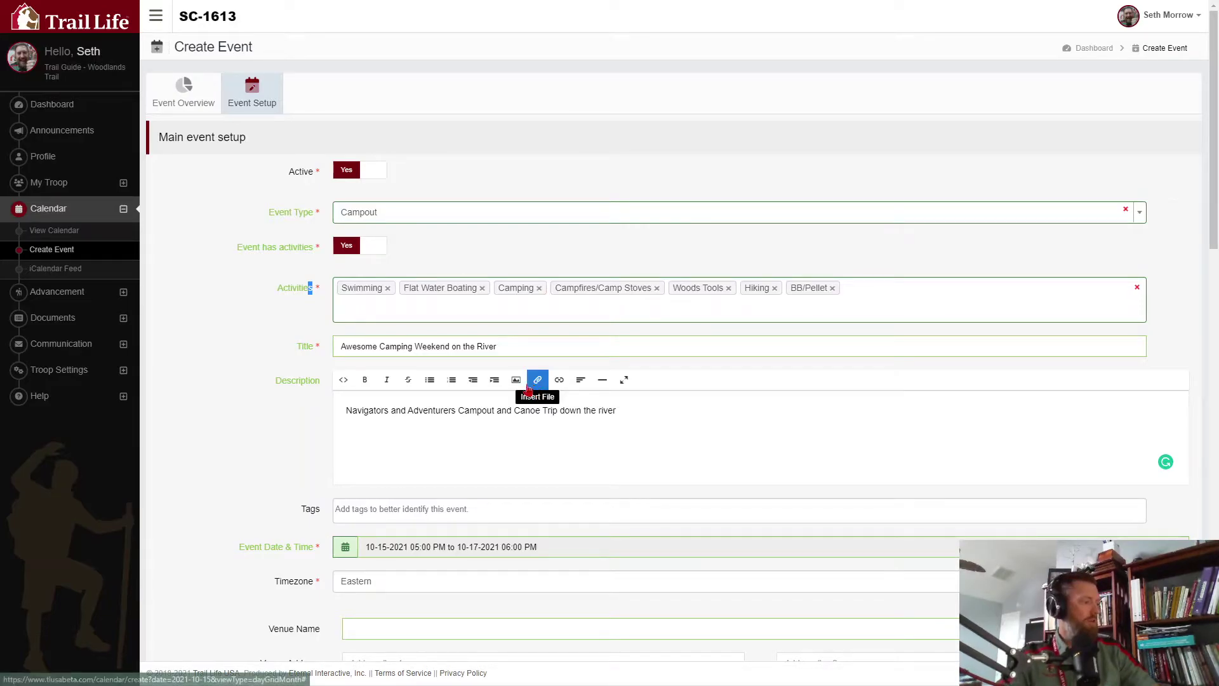
- Mark the event as including overnight camping with an AHG Troop
scroll(483, 395, "down", 2)
scroll(482, 395, "down", 1)
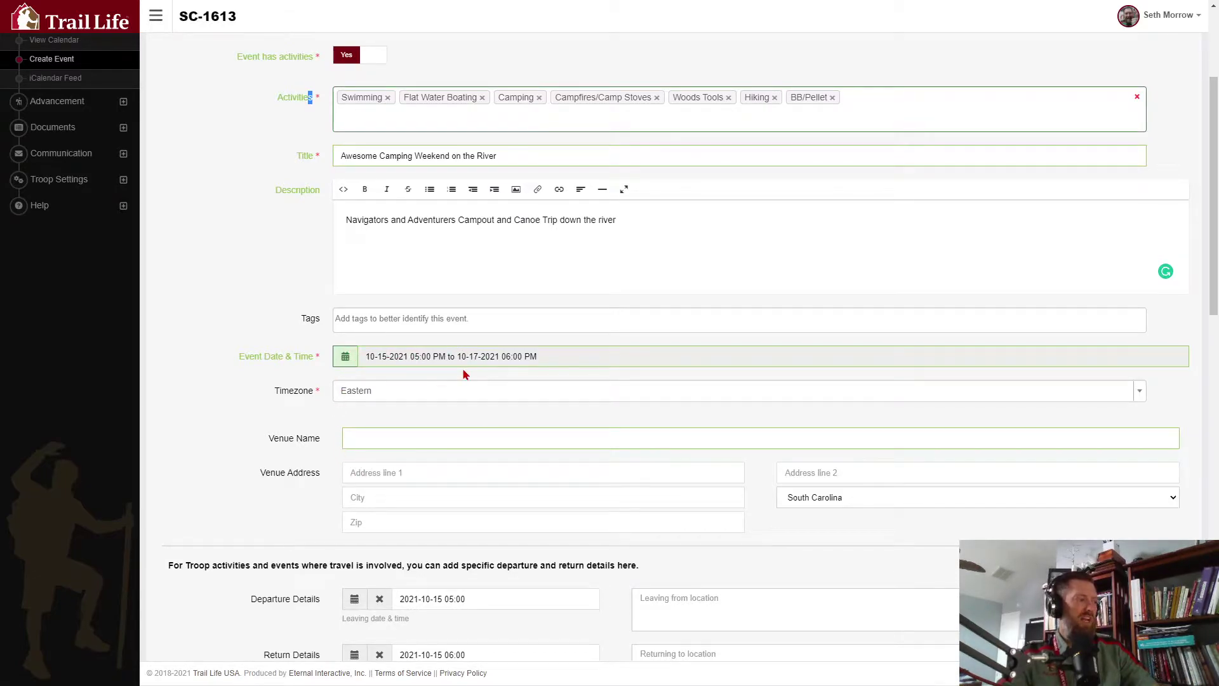
scroll(466, 375, "down", 1)
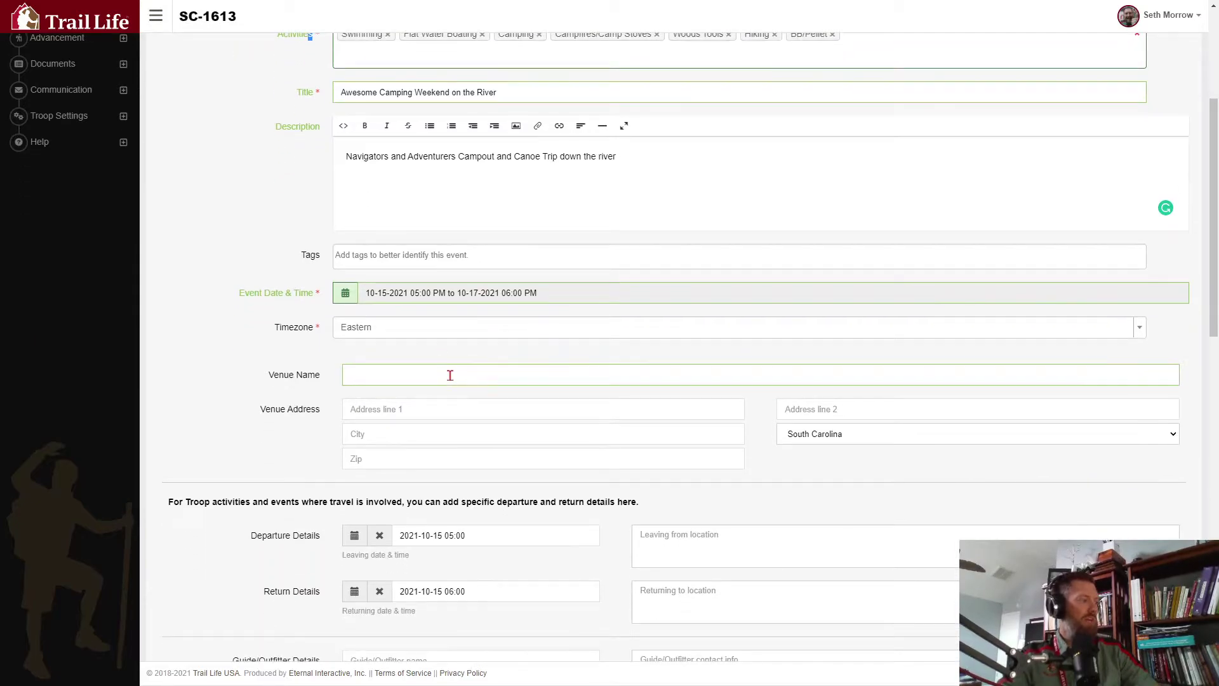
scroll(450, 377, "down", 1)
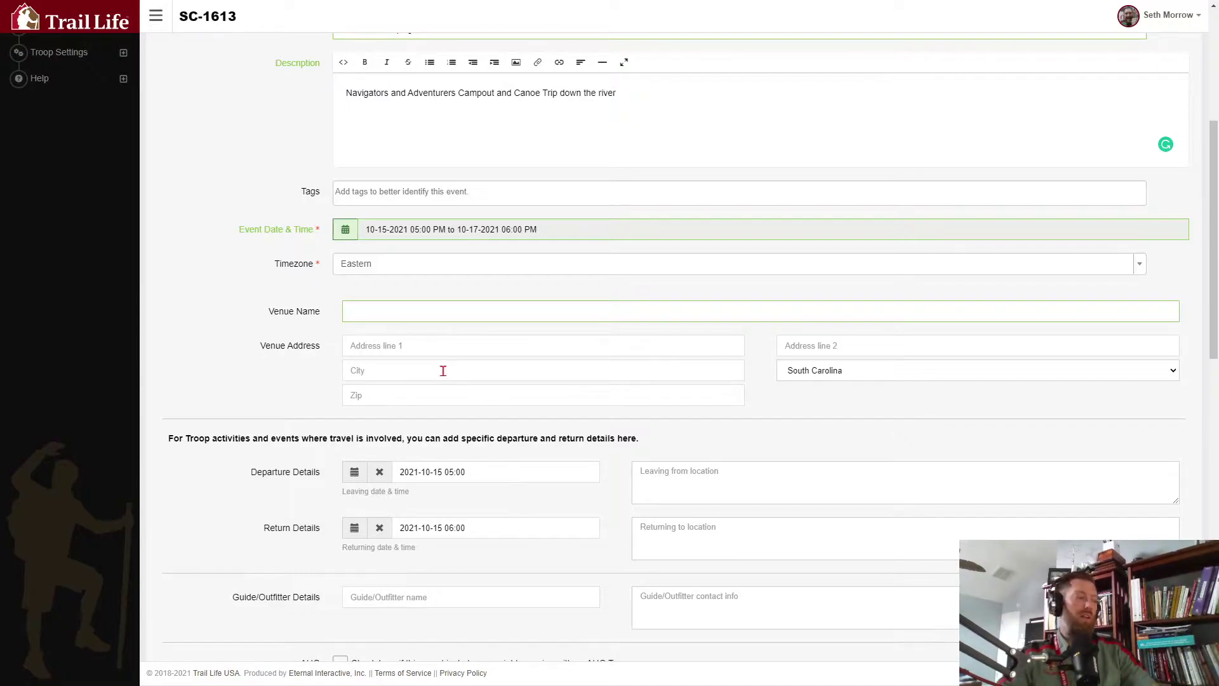
scroll(443, 371, "down", 3)
scroll(442, 374, "down", 1)
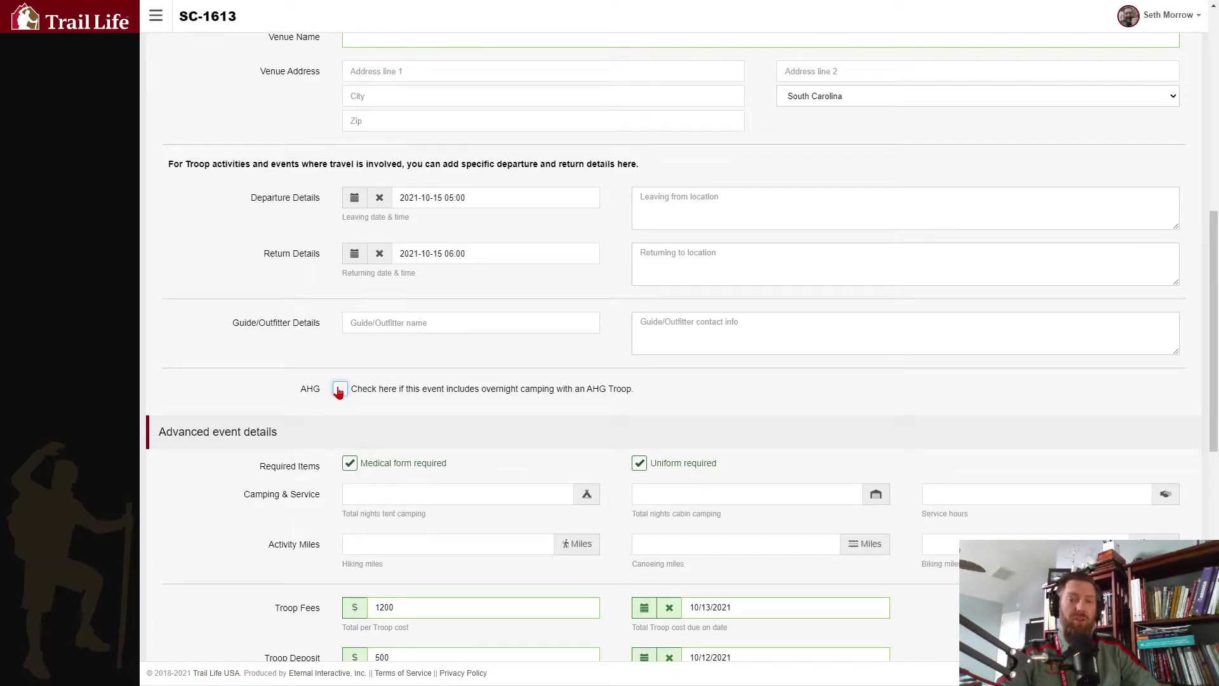
left_click(339, 390)
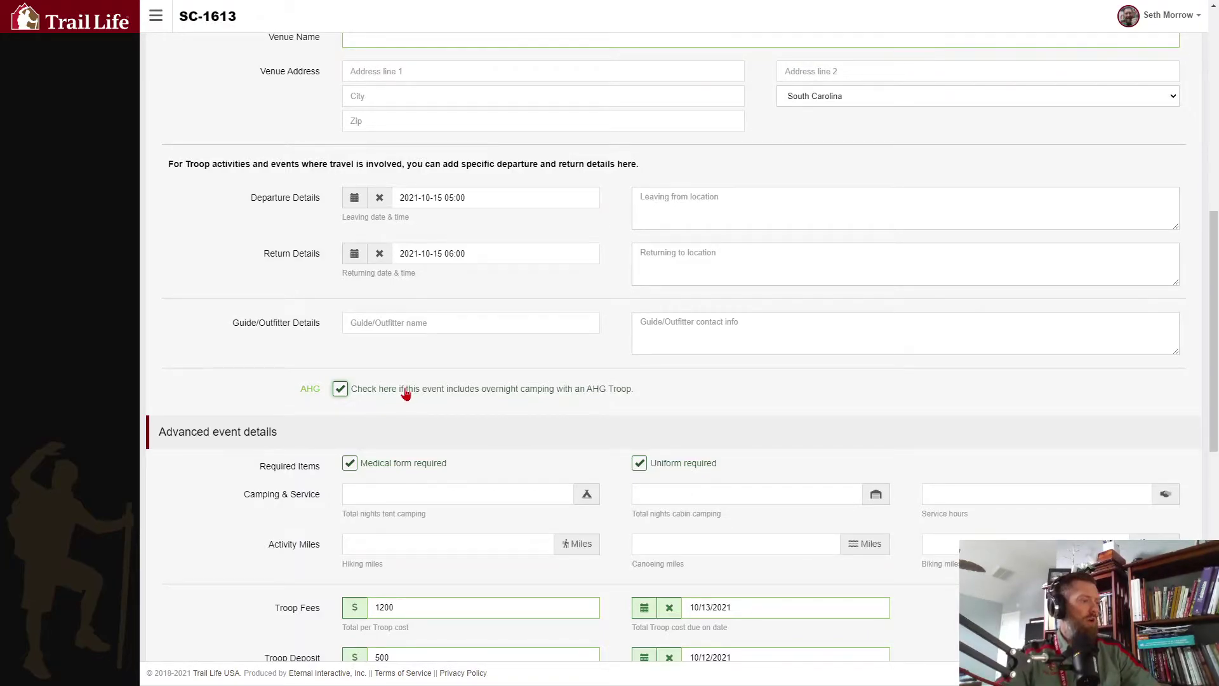
- Set the event's total nights of tent camping to 2 and its service hours to 3, leaving cabin nights empty
scroll(404, 390, "down", 3)
scroll(401, 388, "down", 2)
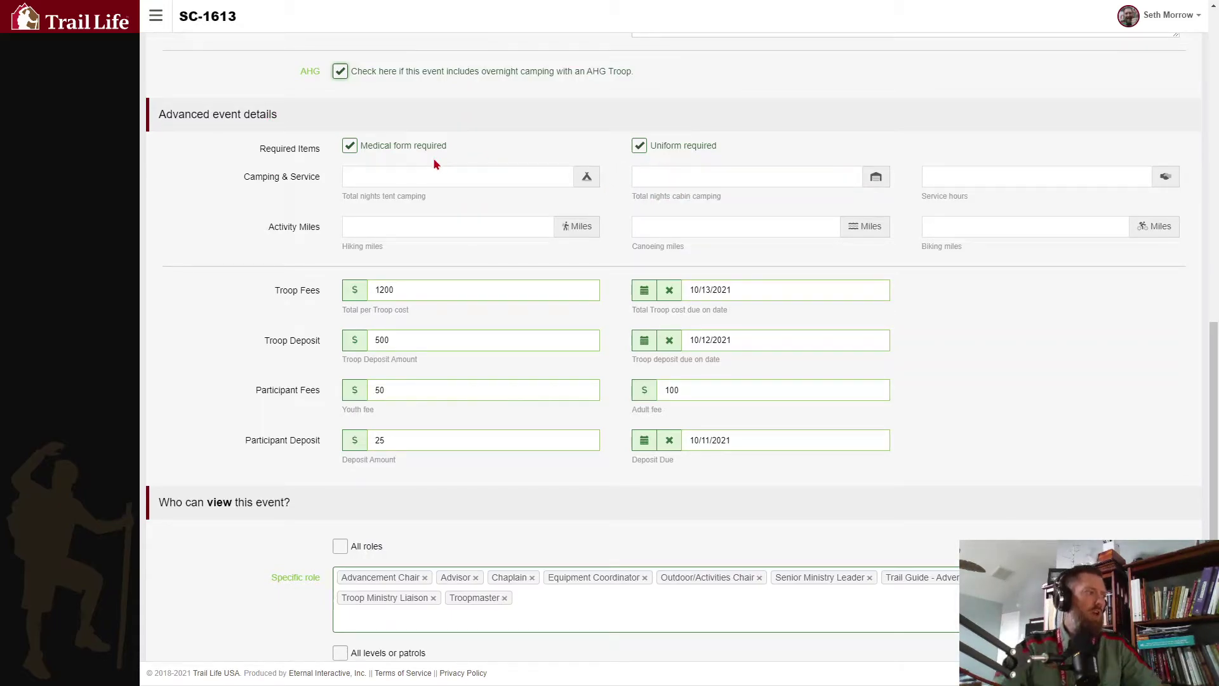
left_click(428, 177)
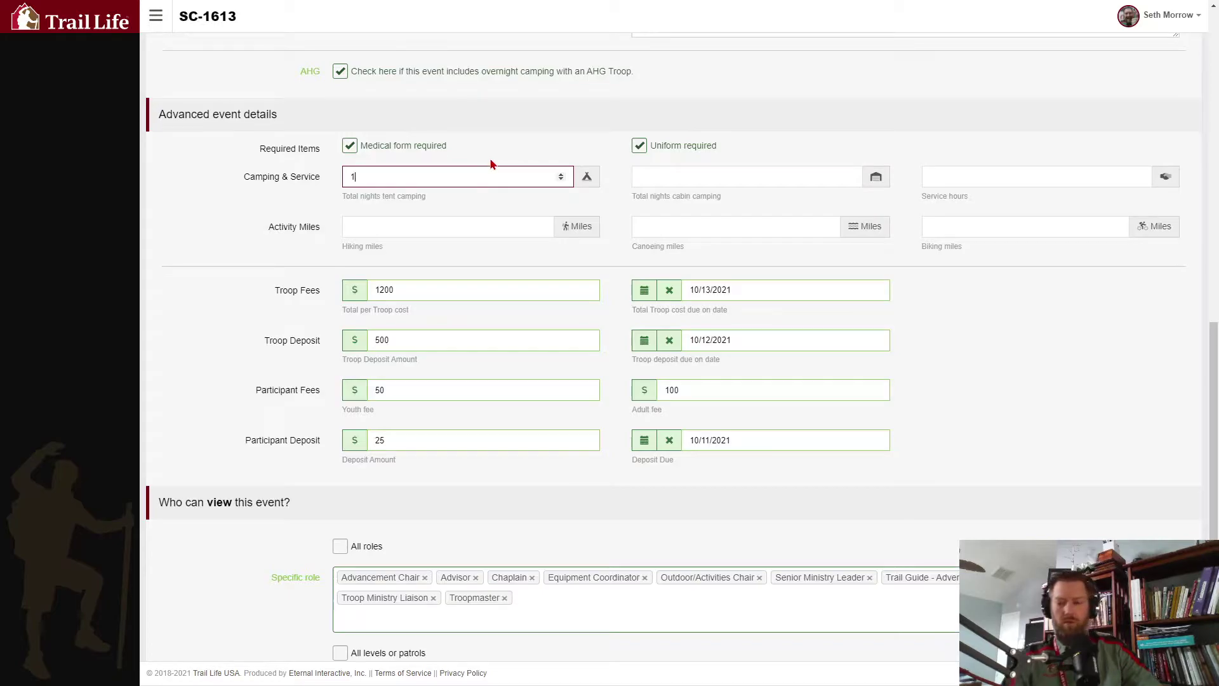
type("2")
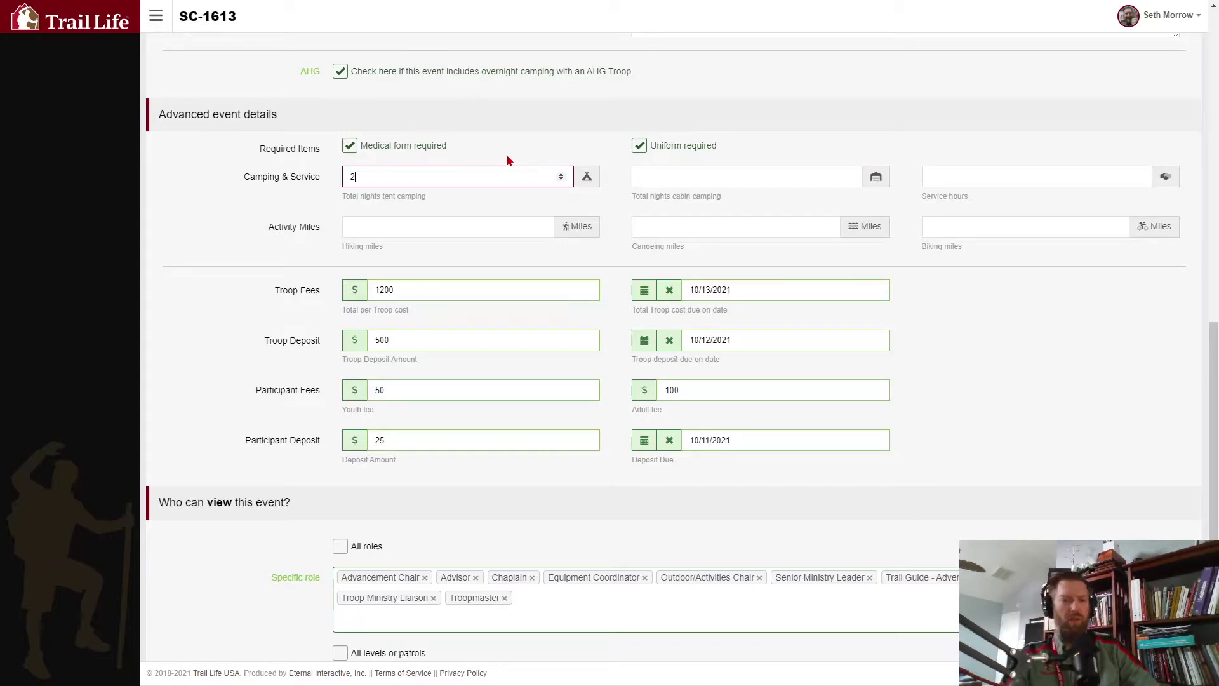
left_click(648, 175)
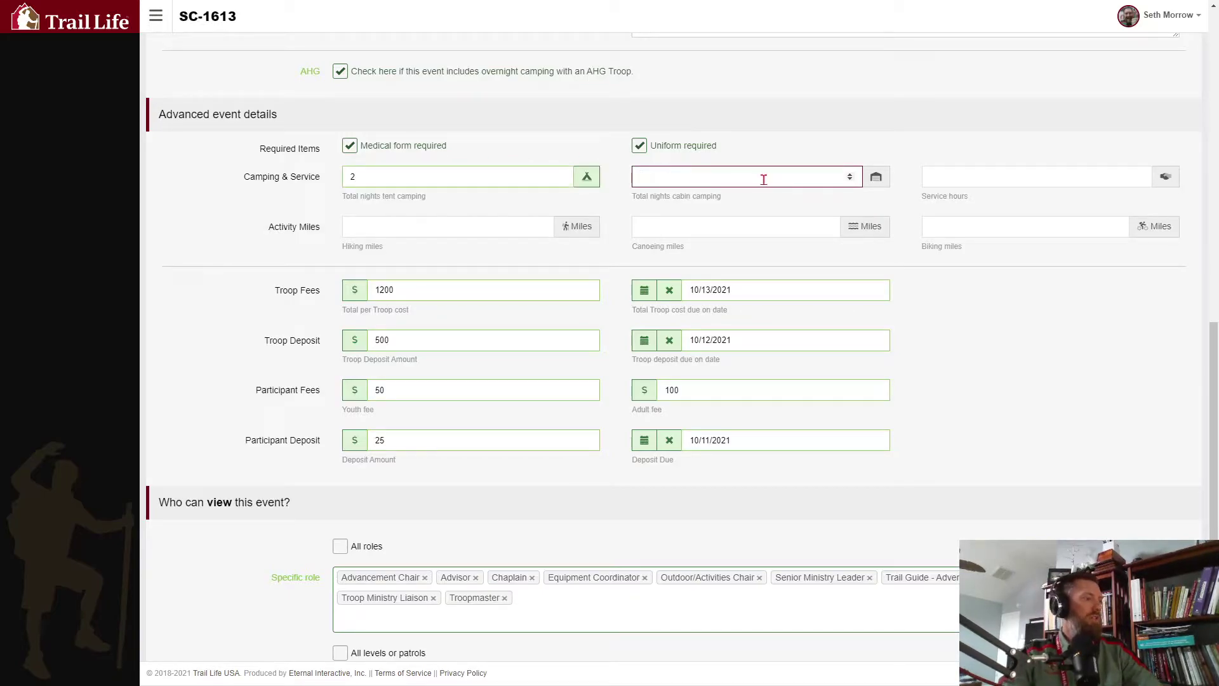
left_click(963, 176)
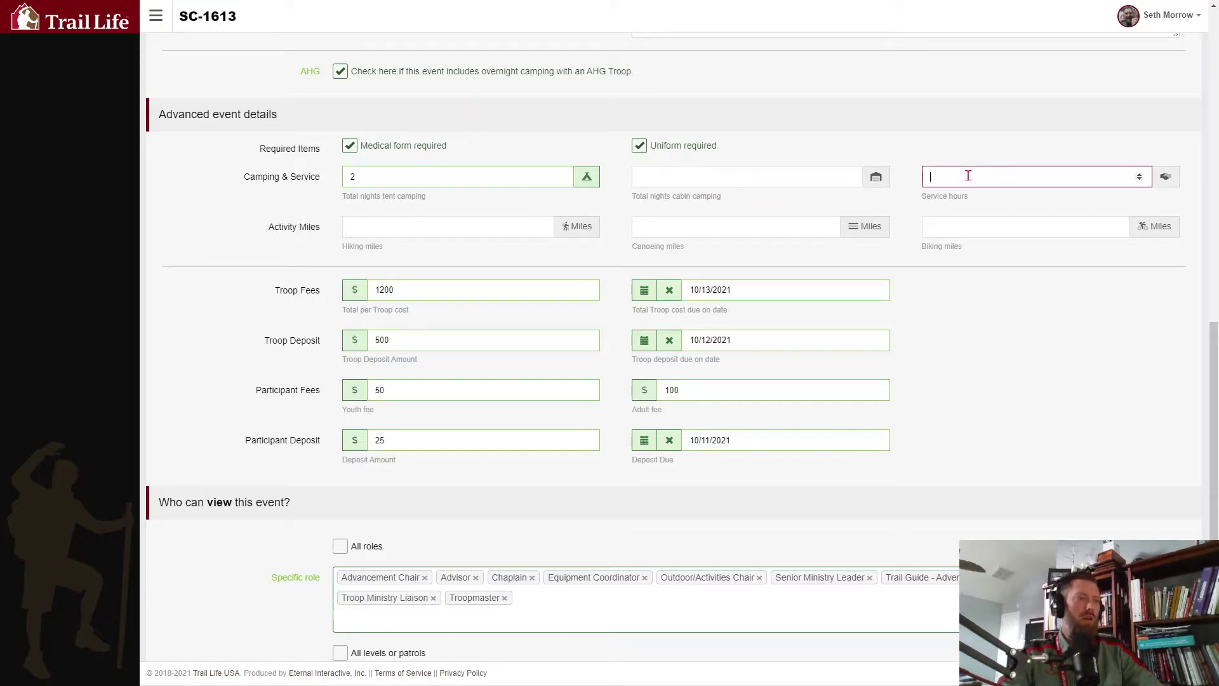
- Set the activity miles to 2 hiking miles and 5 canoeing miles
left_click(431, 230)
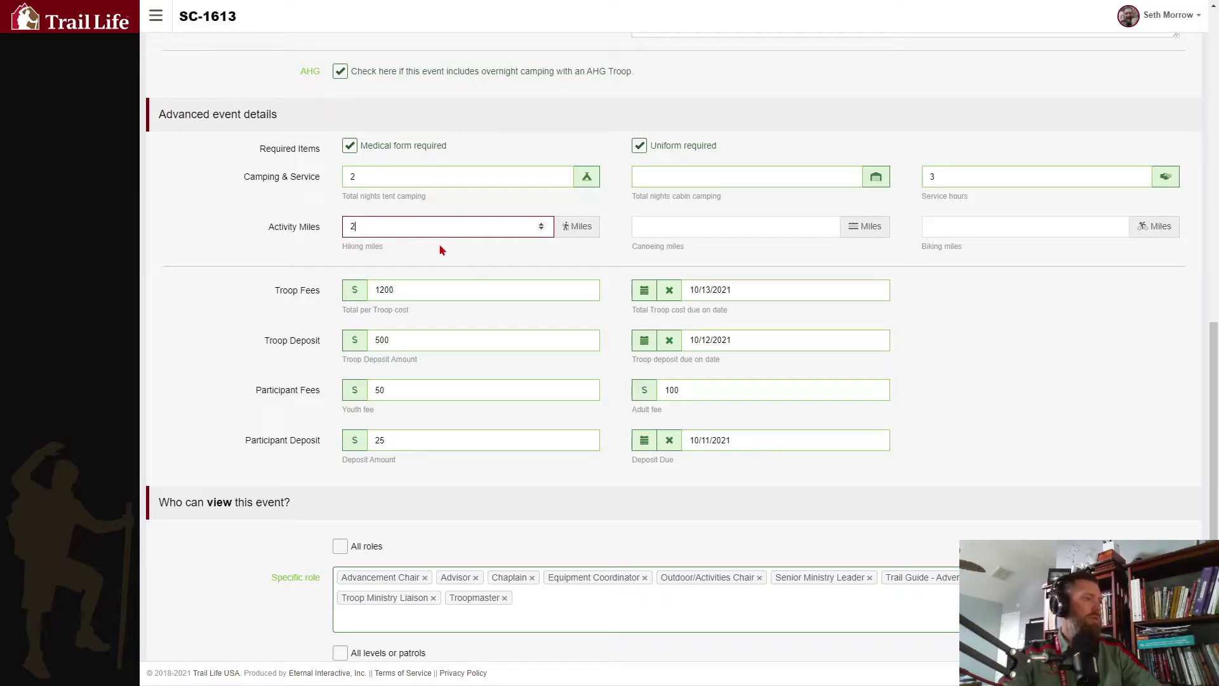
left_click(685, 222)
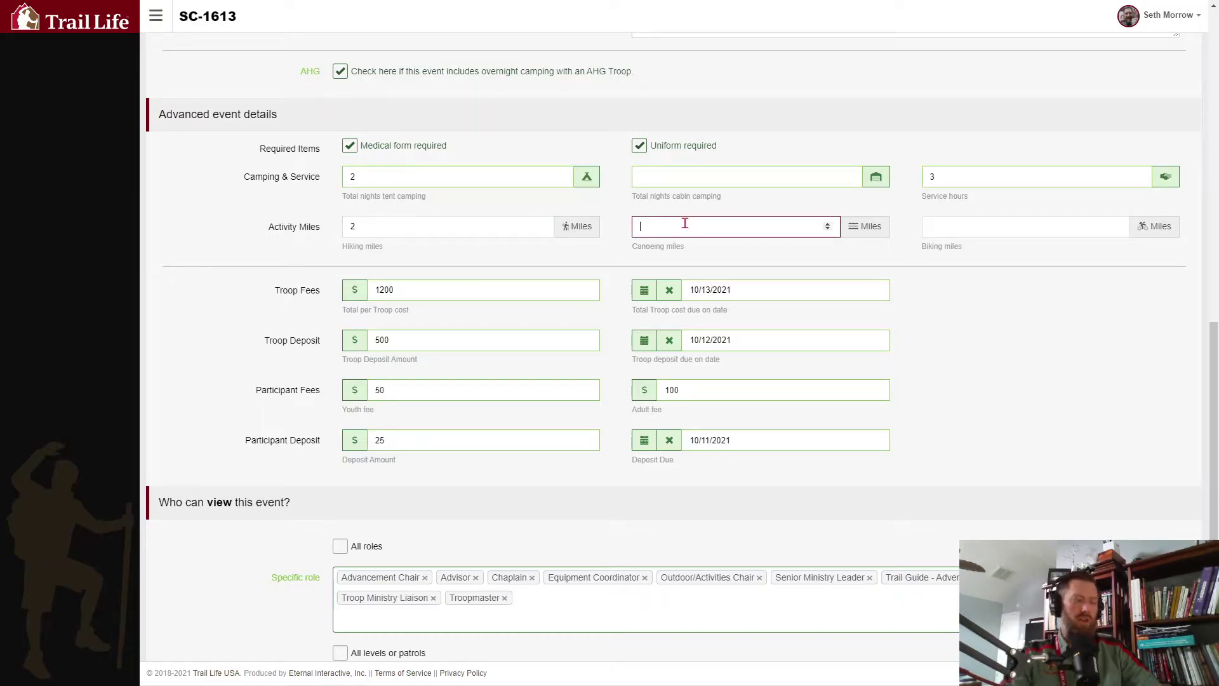
type("5")
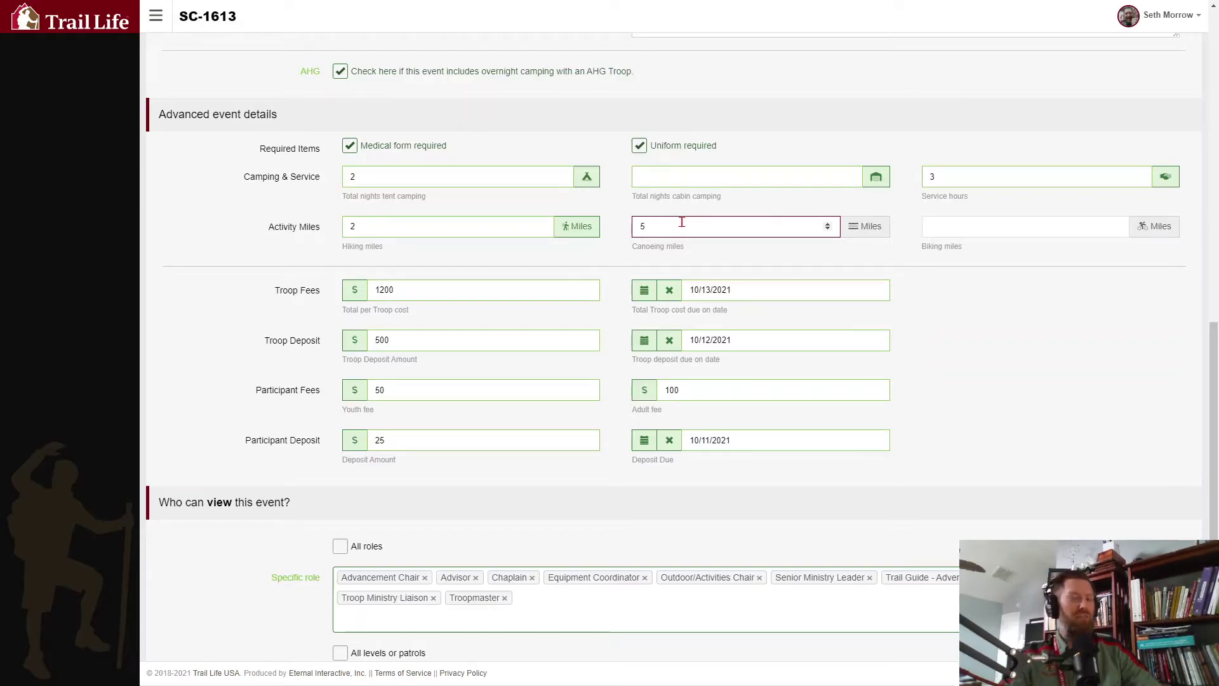
left_click(611, 259)
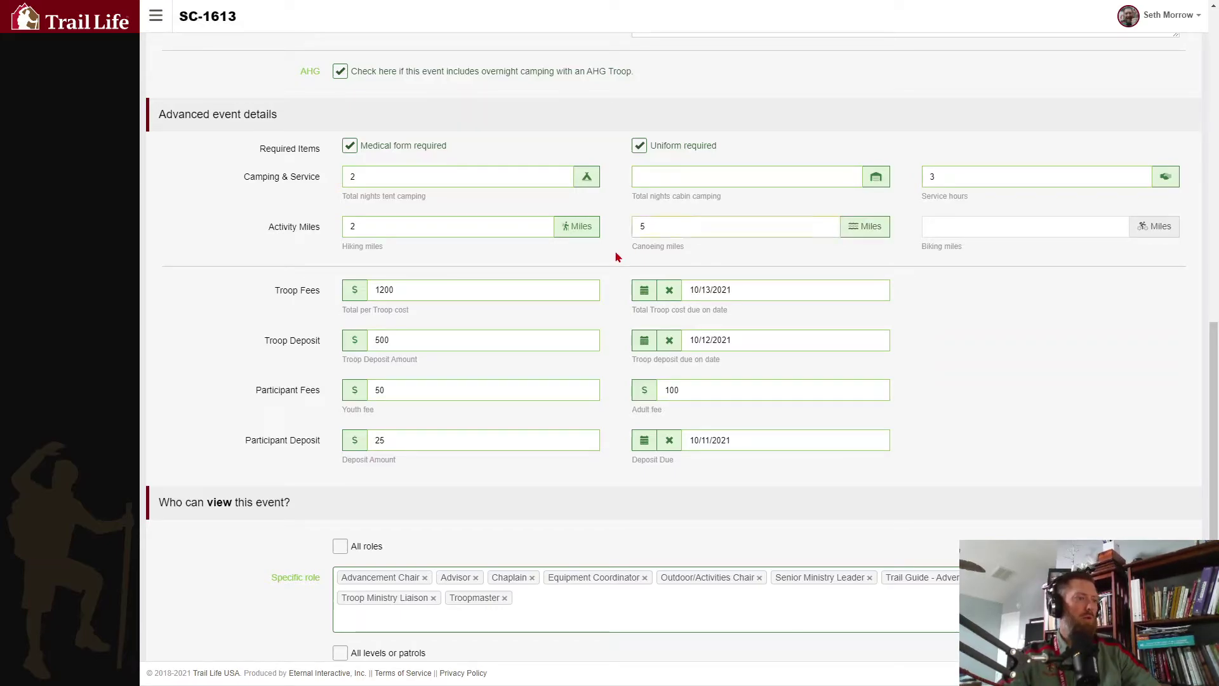
- Review the troop and participant fees and deposits, including the participant deposit's due date calendar, without changing them
scroll(447, 263, "down", 1)
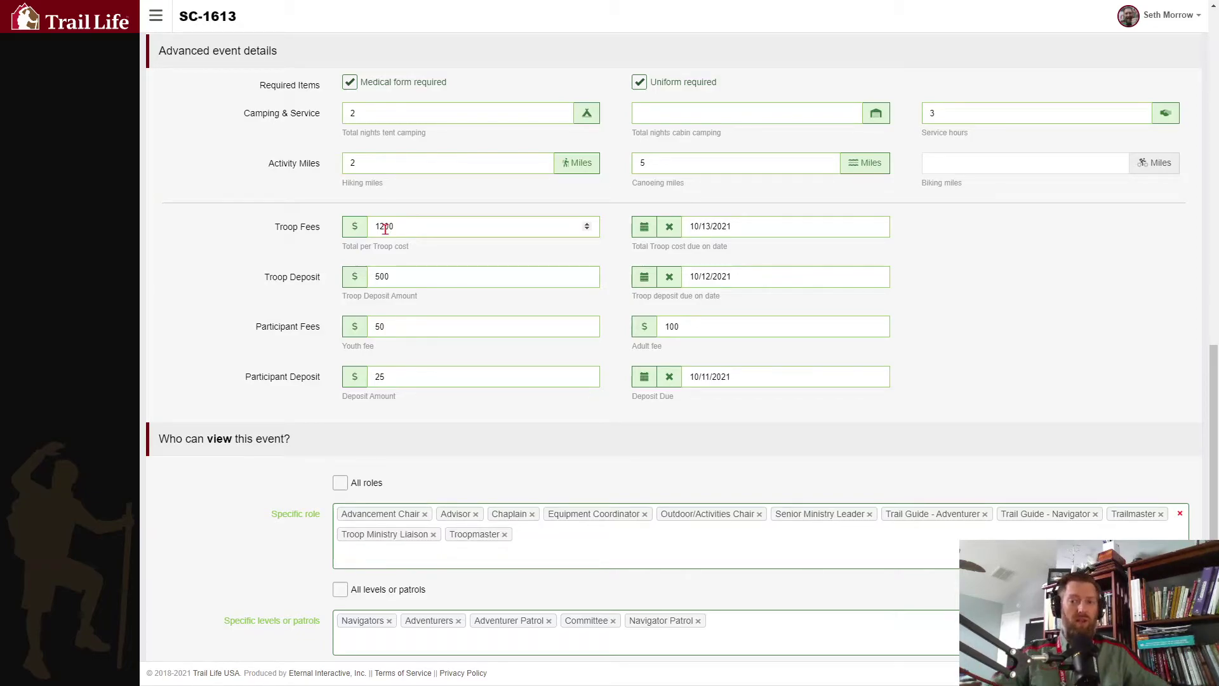
left_click_drag(396, 226, 379, 226)
left_click(405, 227)
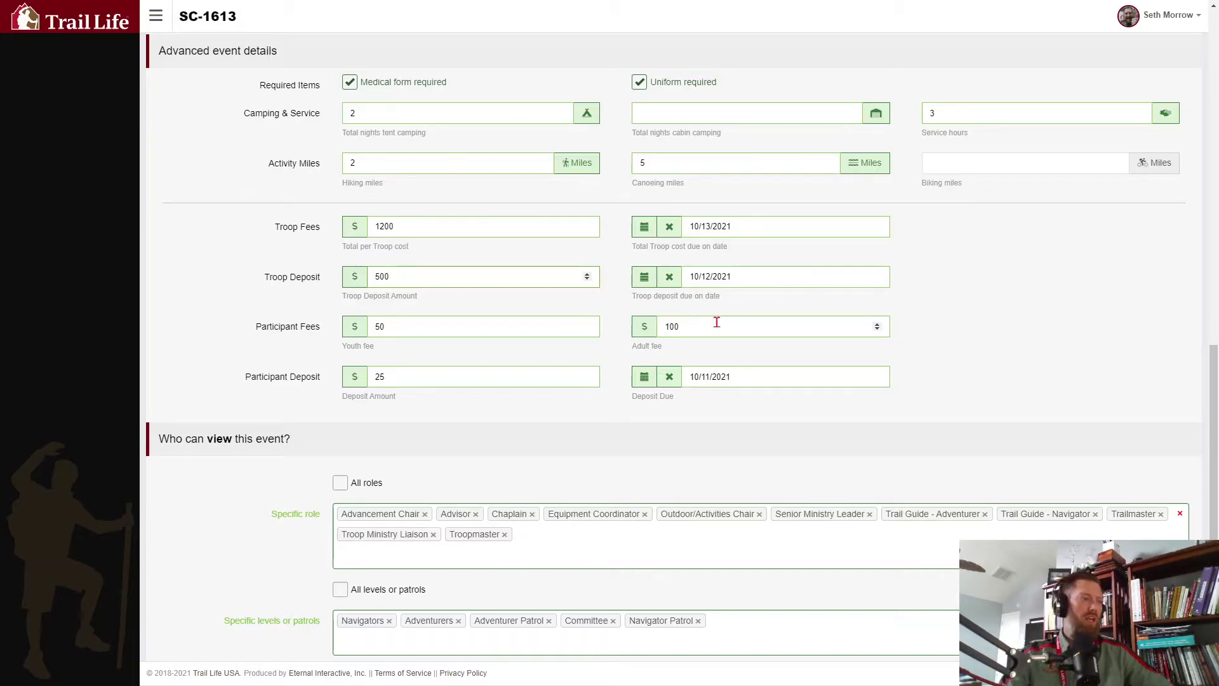
left_click(757, 376)
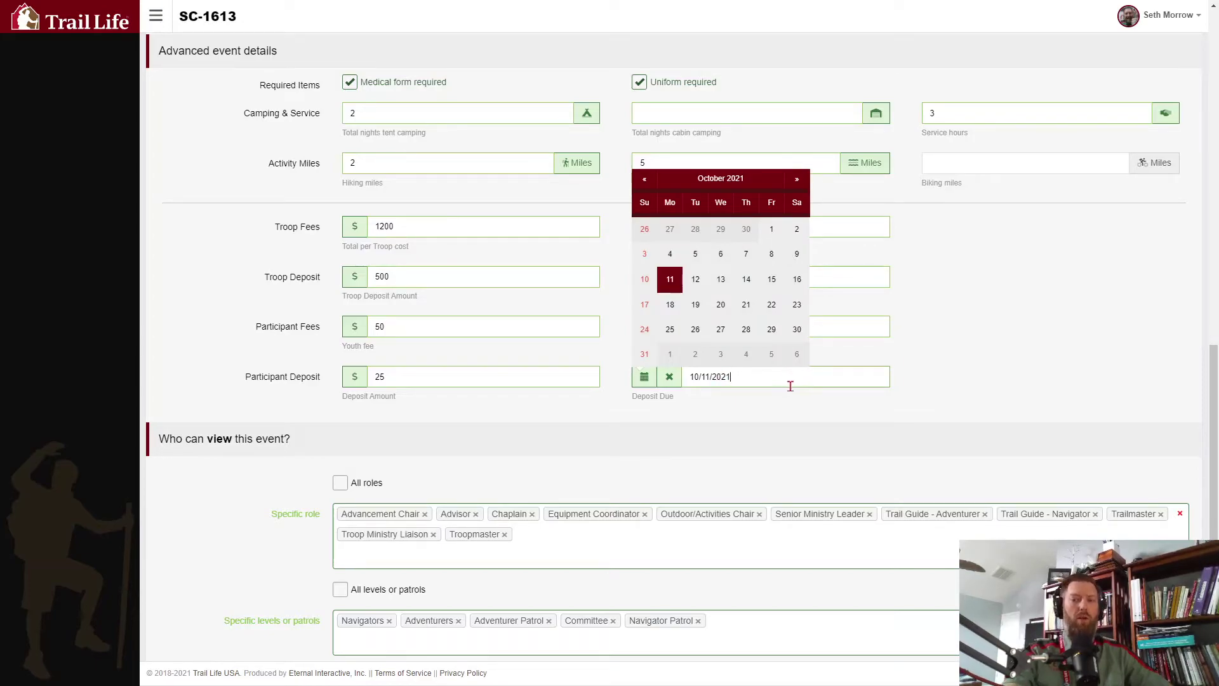
left_click(613, 408)
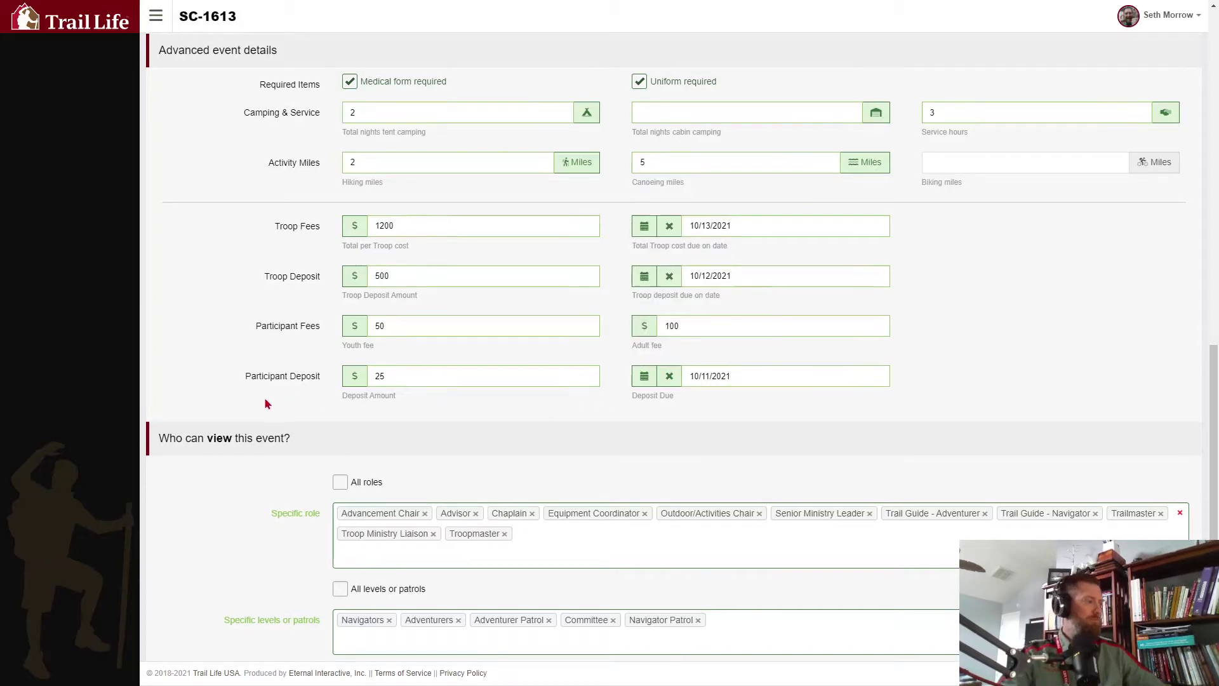
- Look through the specific role options for who can view the event, keeping the selected roles
scroll(268, 403, "down", 3)
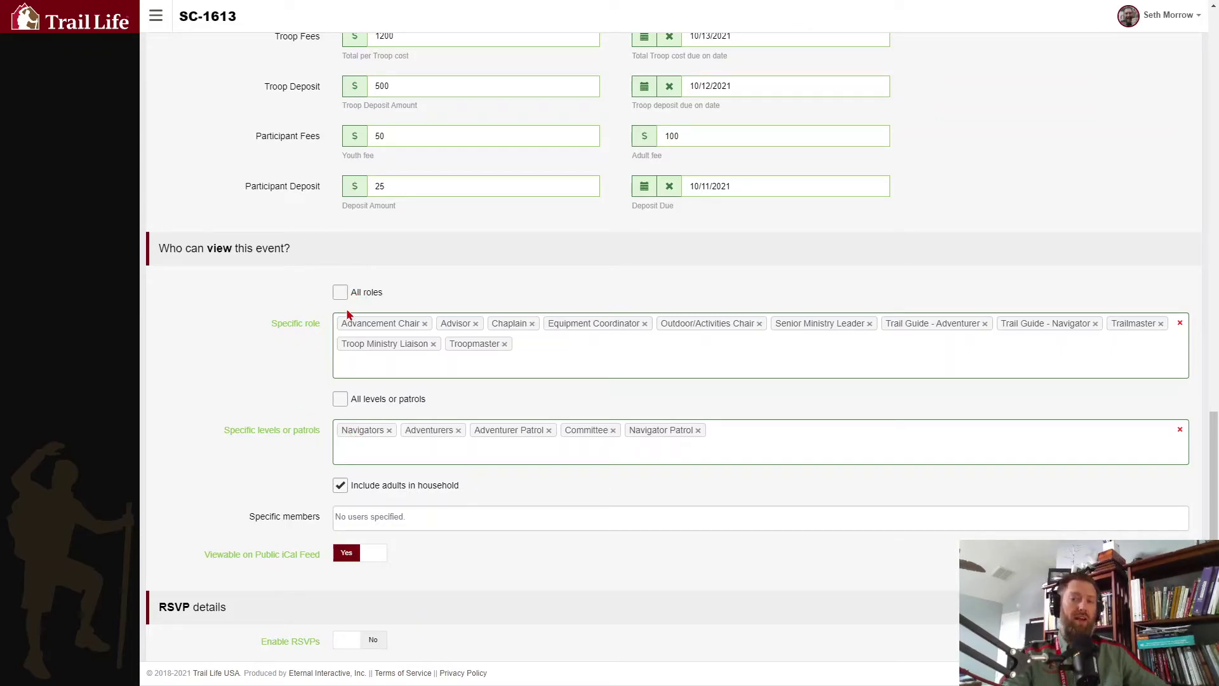
left_click(409, 373)
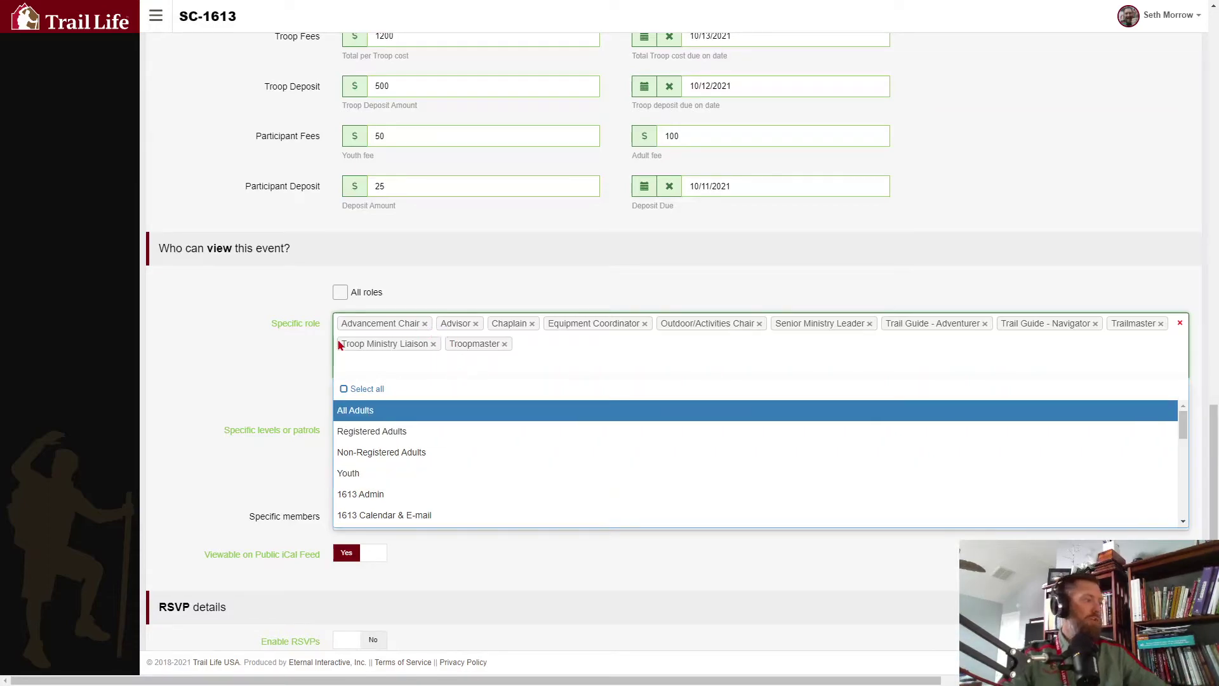
left_click(272, 348)
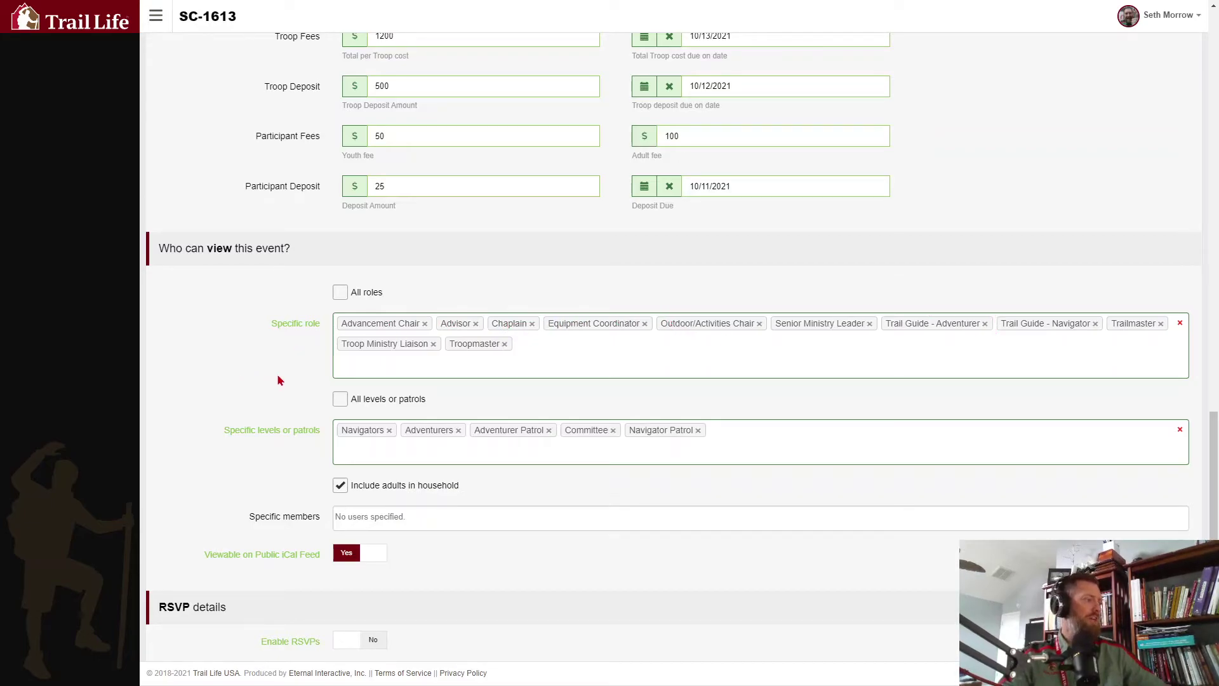
- Look through the specific members who can be allowed to view the event, without selecting anyone
scroll(279, 377, "down", 1)
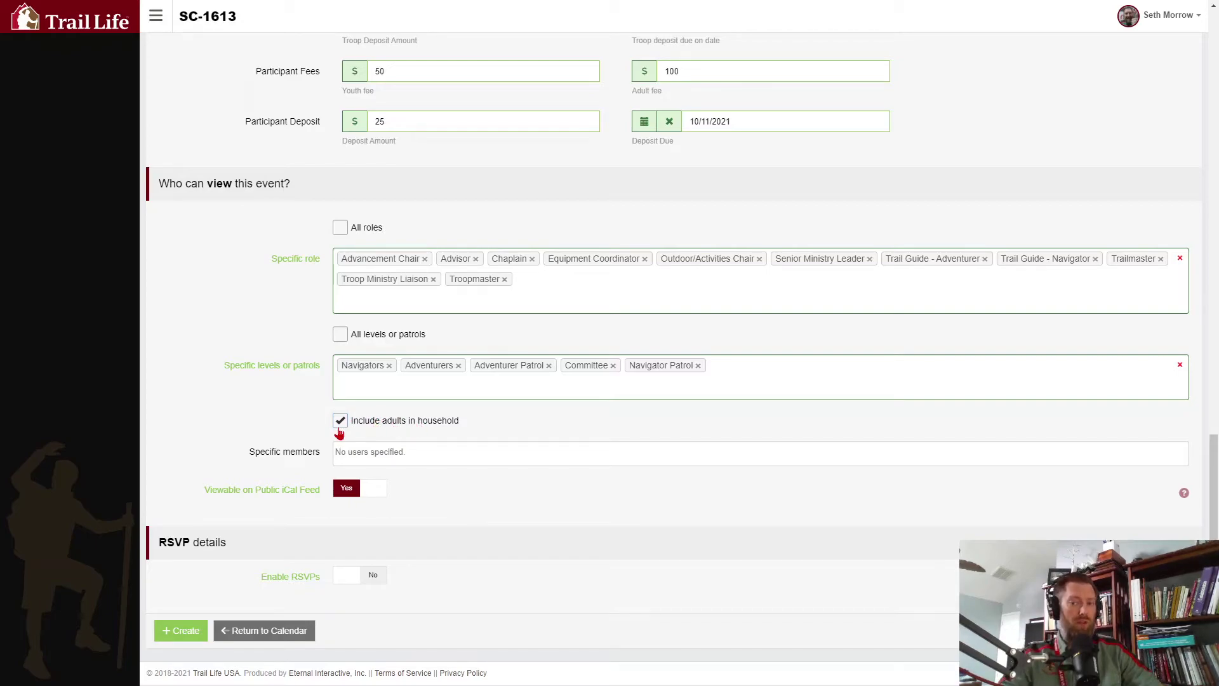
left_click(420, 452)
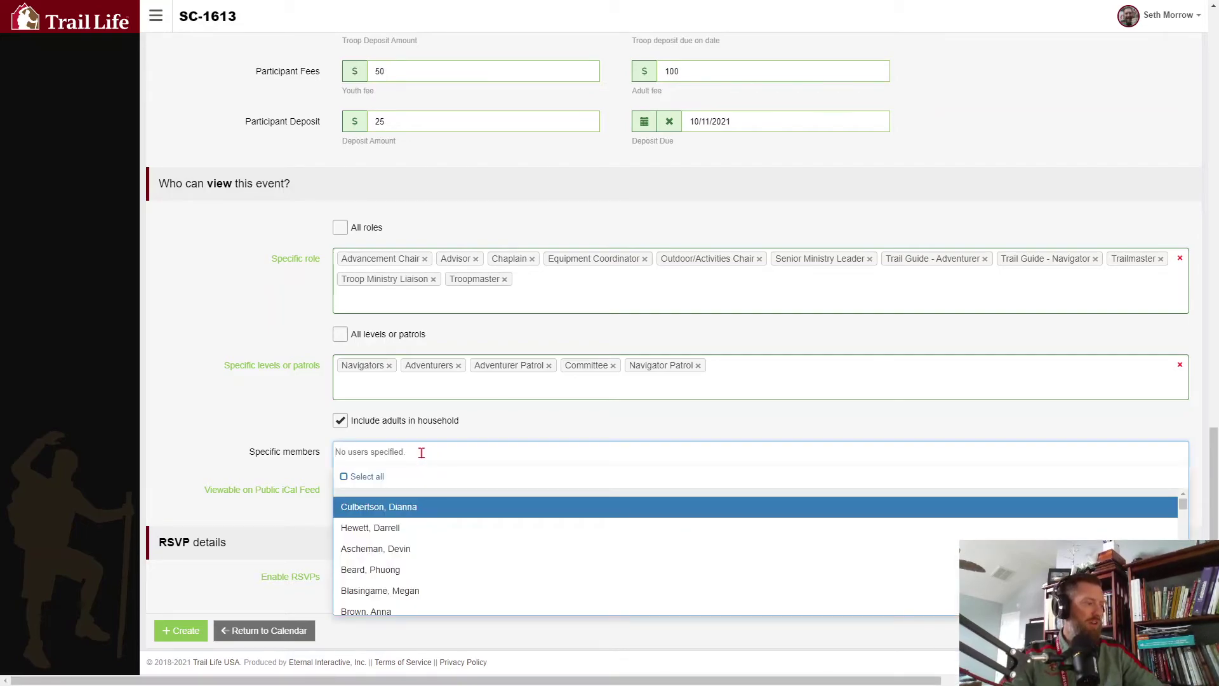
left_click(397, 452)
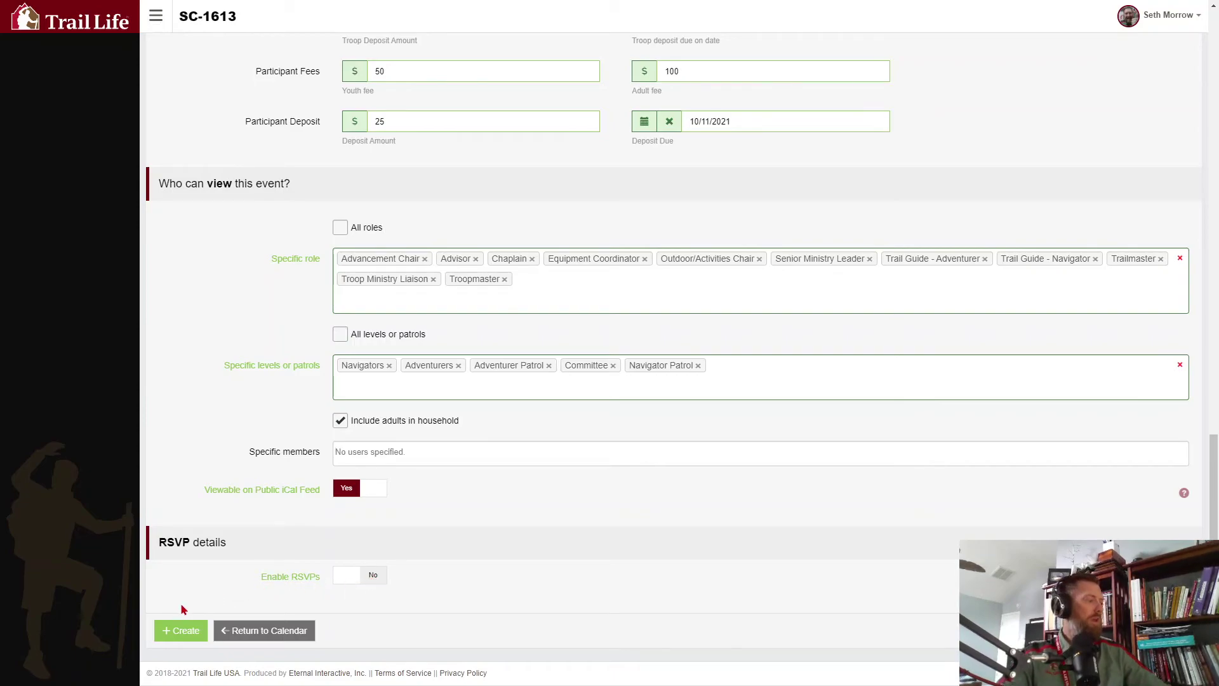
- Enable RSVPs with an end date and time of 10/12/2021 05:00 PM, leaving guests disallowed, and create the event
left_click(346, 576)
scroll(350, 571, "down", 2)
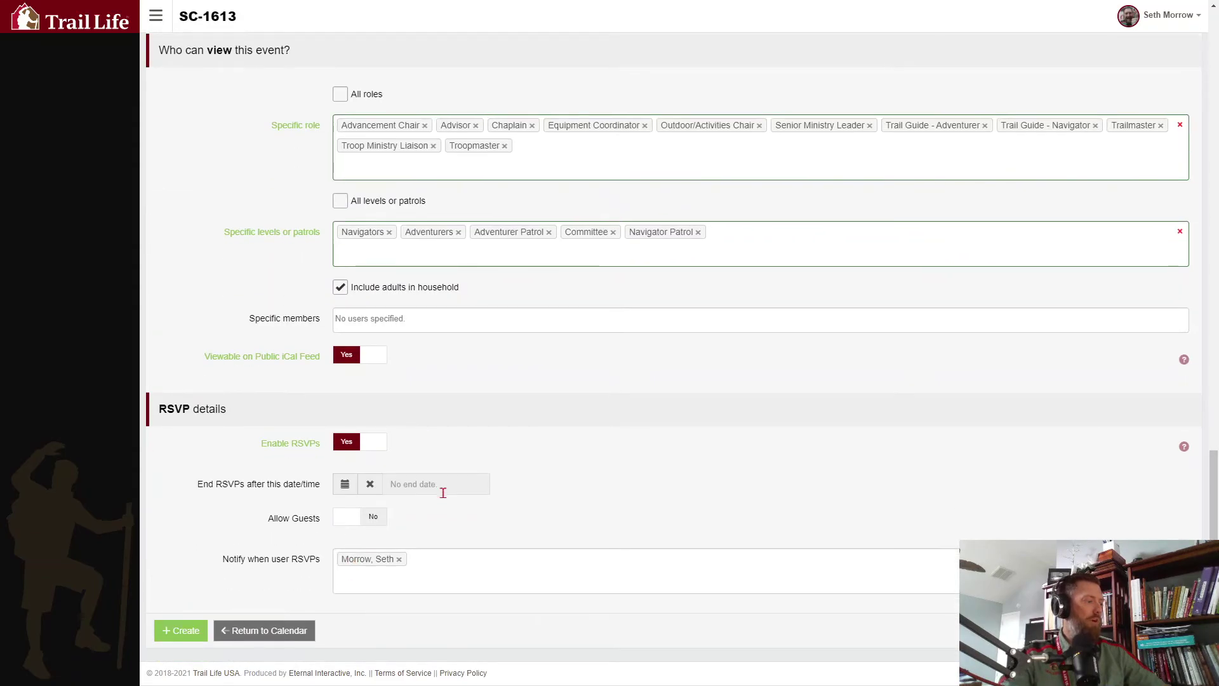
left_click(440, 486)
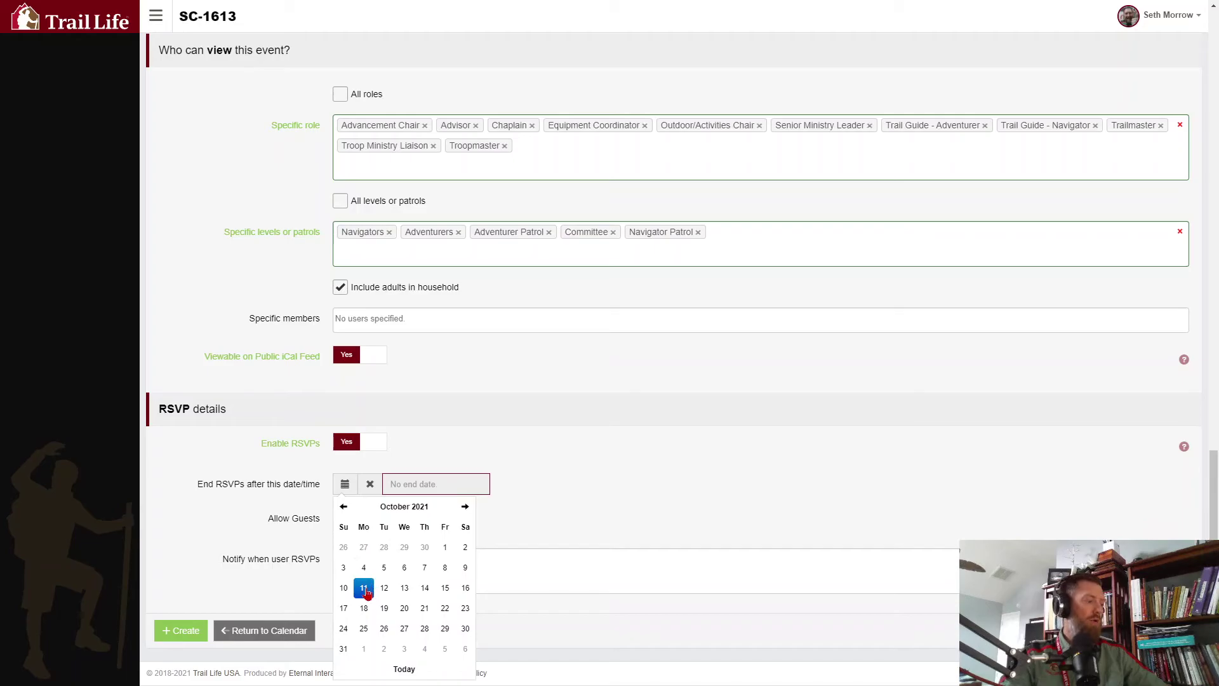
left_click(384, 593)
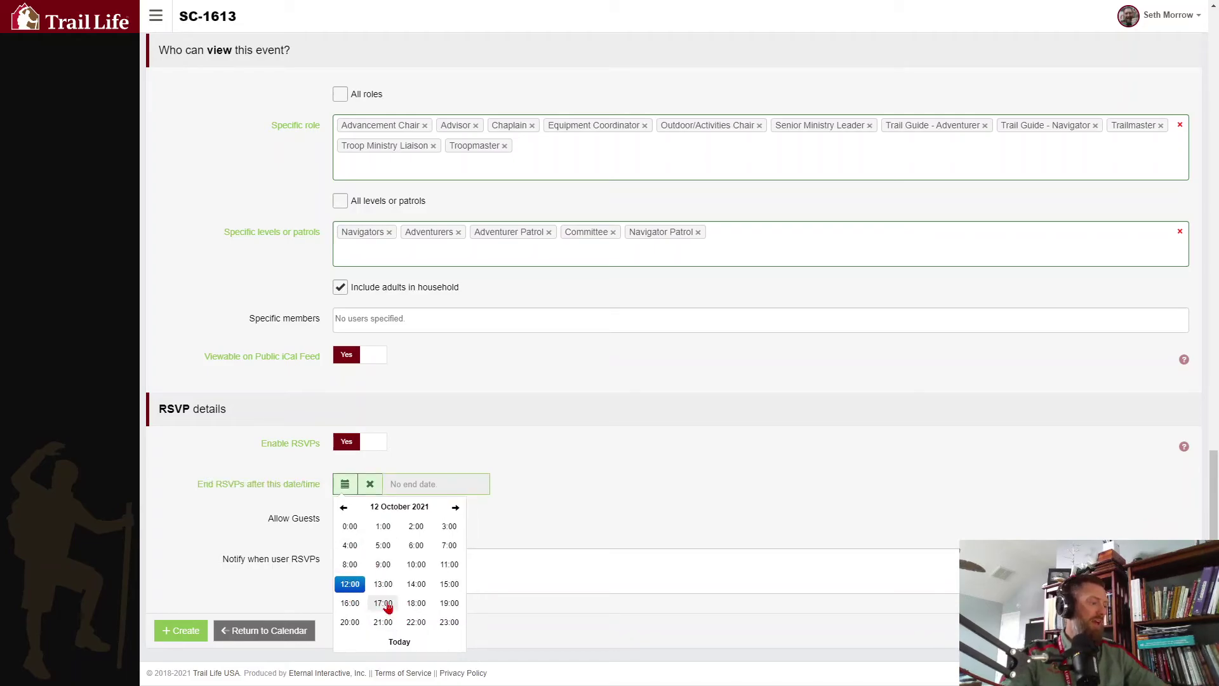
left_click(383, 603)
left_click(353, 529)
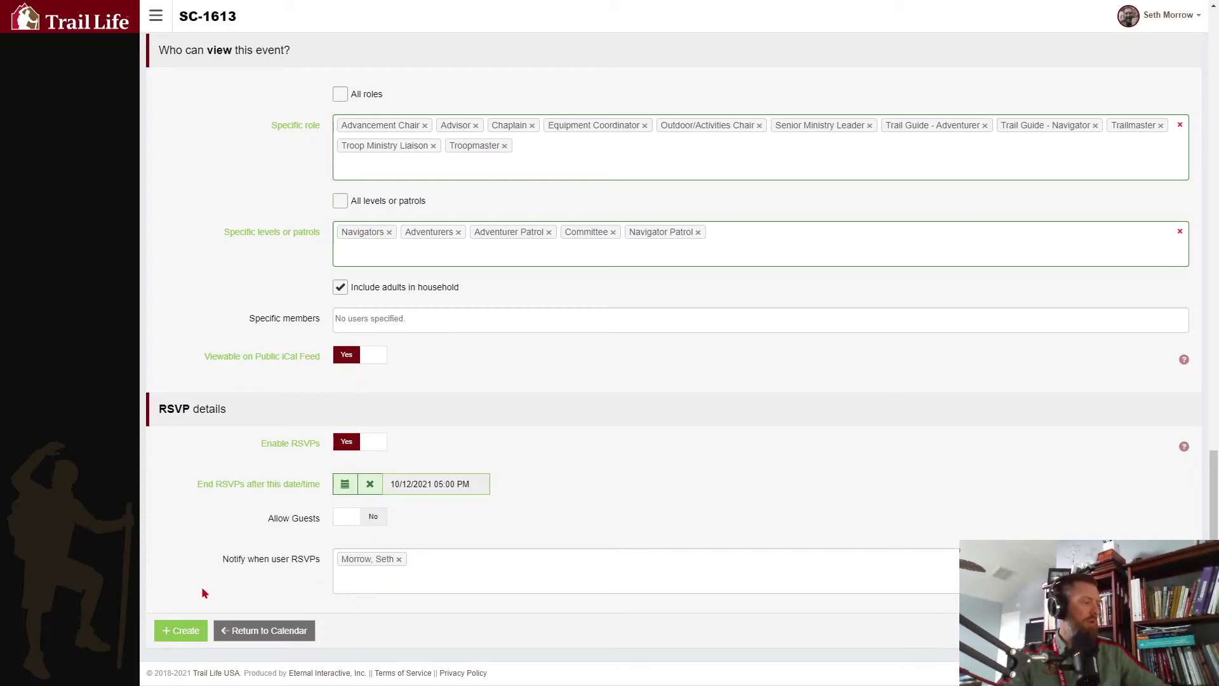
left_click(179, 633)
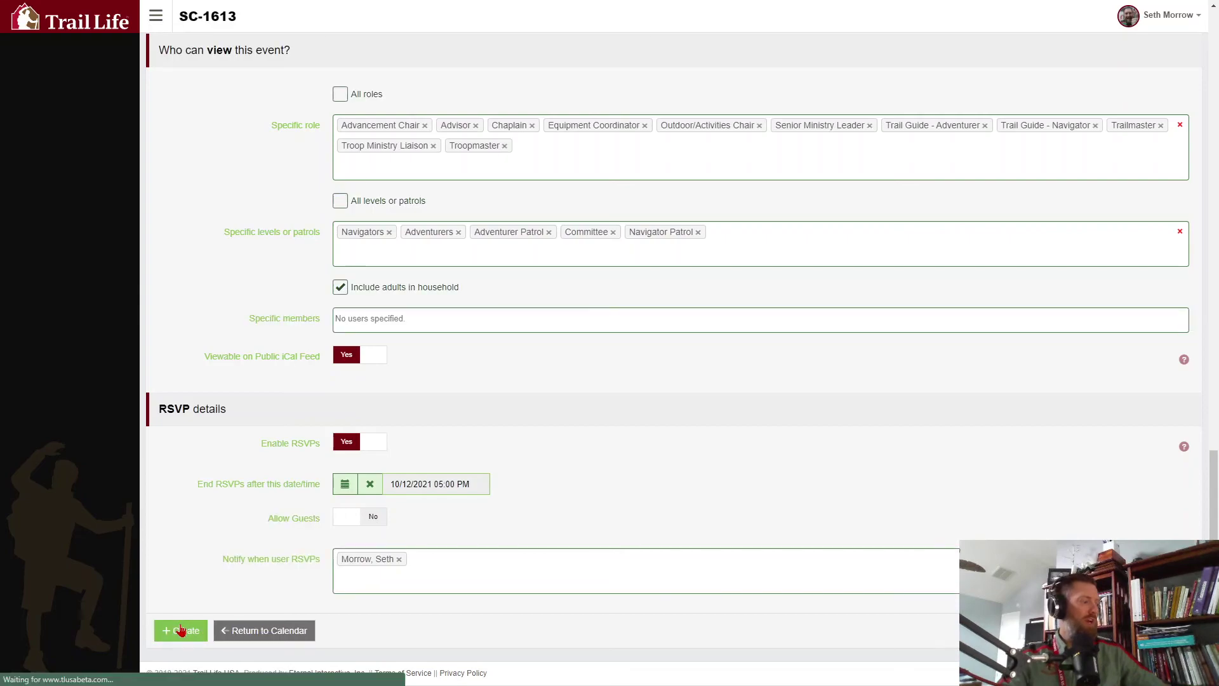